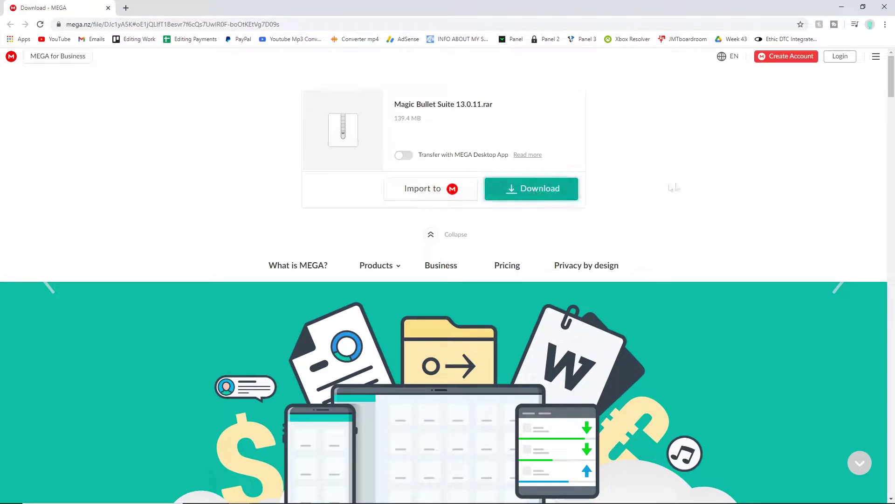
Download Magic Bullet Suite 13.0.11.rar from MEGA, save it to the desktop, and minimise the browser
left_click(503, 197)
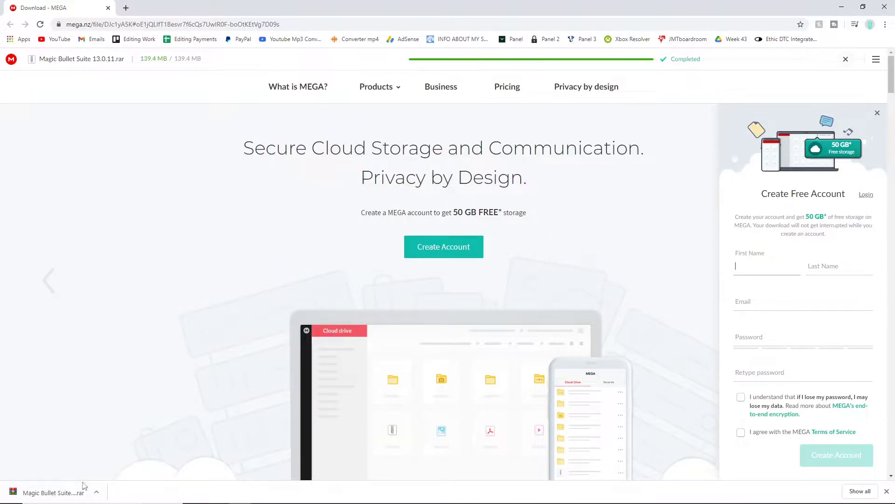
left_click_drag(390, 11, 664, 21)
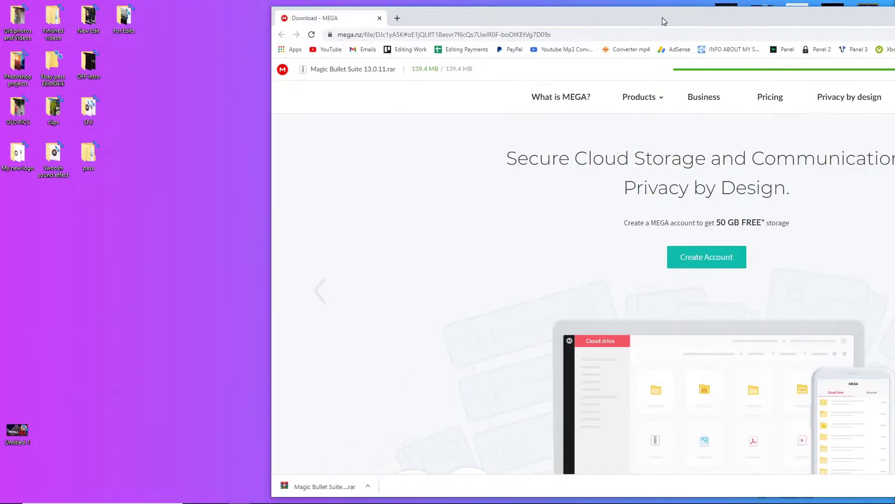
left_click(110, 91)
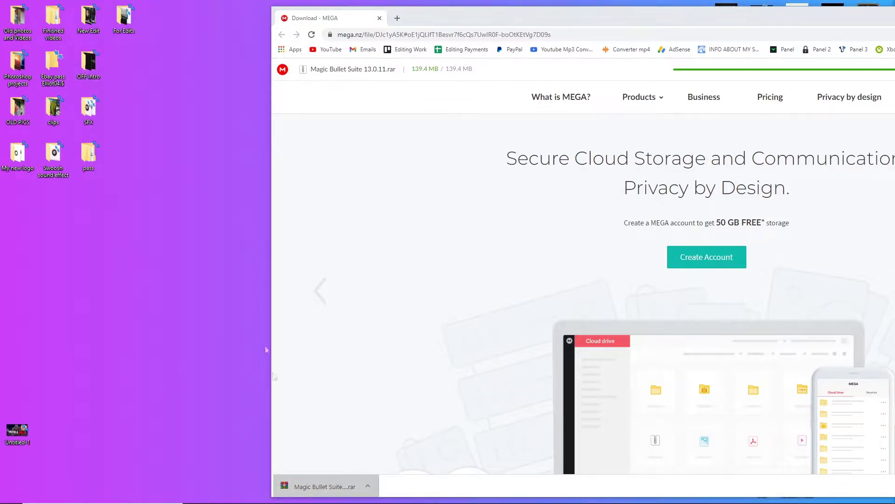
left_click_drag(328, 493, 223, 278)
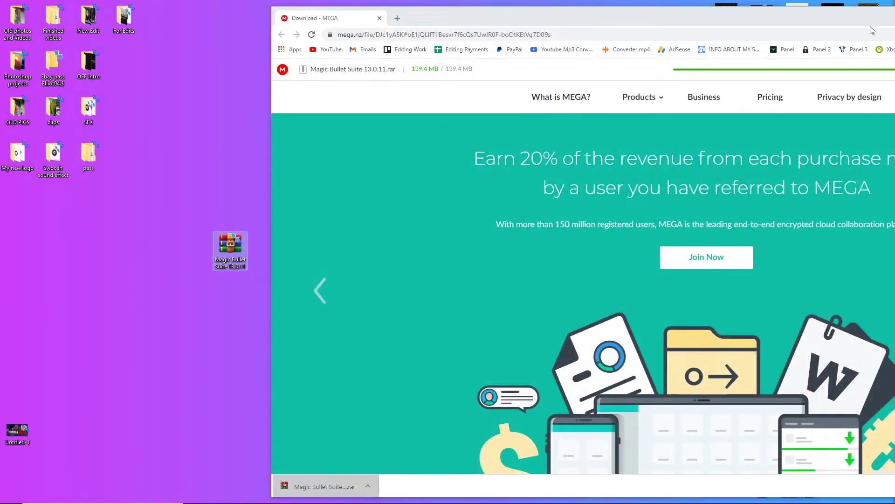
left_click_drag(795, 21, 552, 75)
left_click(854, 67)
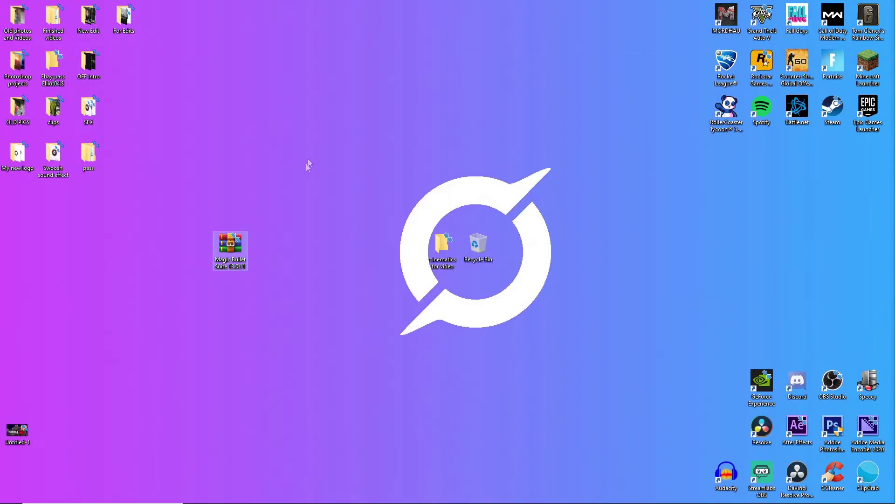
Open the Magic Bullet Suite archive, get setup past its welcome page, and open key.txt in Notepad
double_click(231, 247)
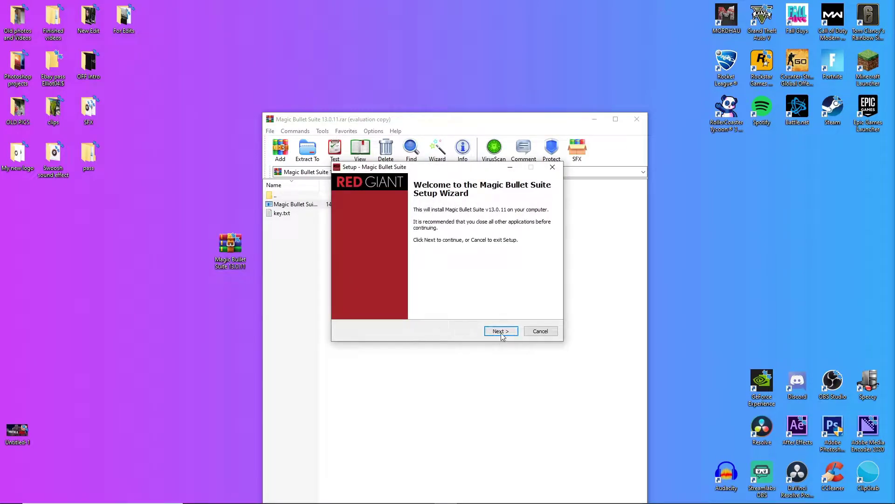
left_click(502, 332)
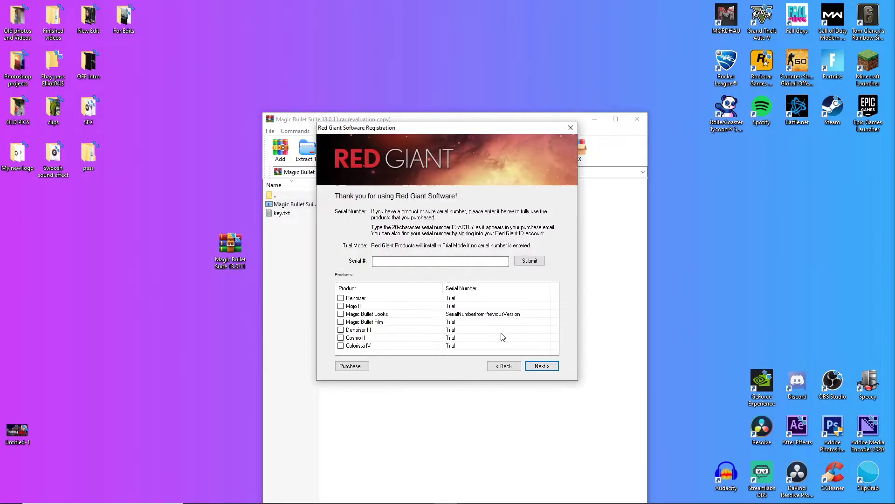
left_click(286, 214)
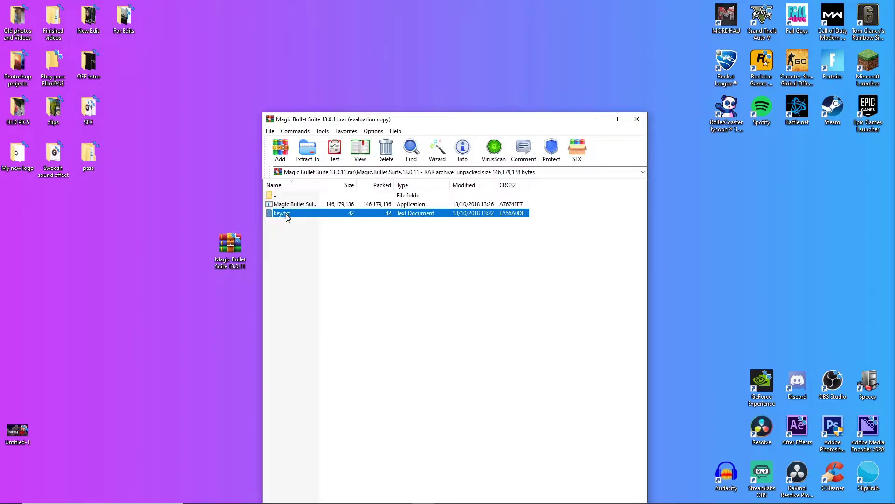
double_click(286, 214)
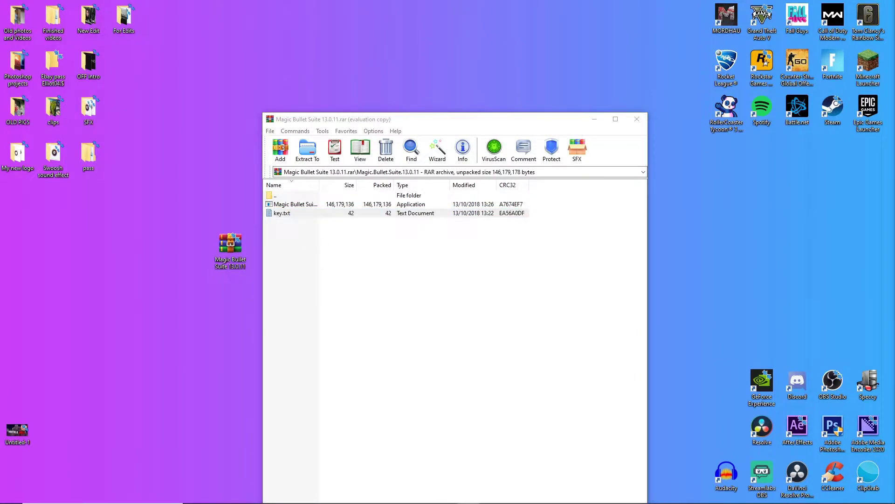
left_click_drag(475, 26, 612, 64)
Paste the first serial number from key.txt into the Serial # field and submit the registration
left_click(448, 493)
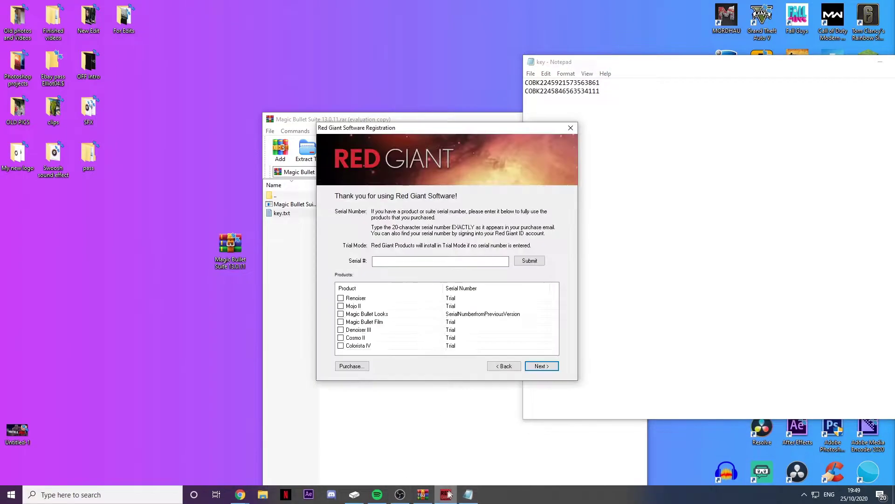
left_click_drag(412, 128, 275, 124)
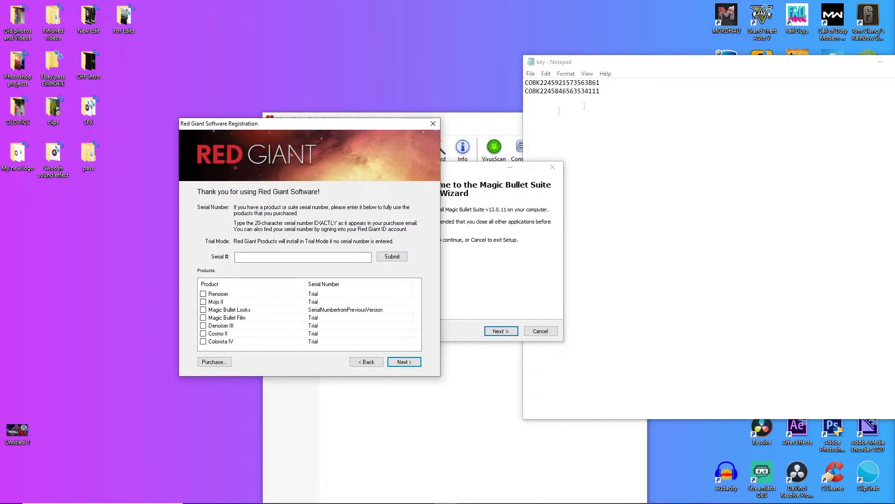
left_click_drag(600, 91, 525, 83)
key("ctrl+c")
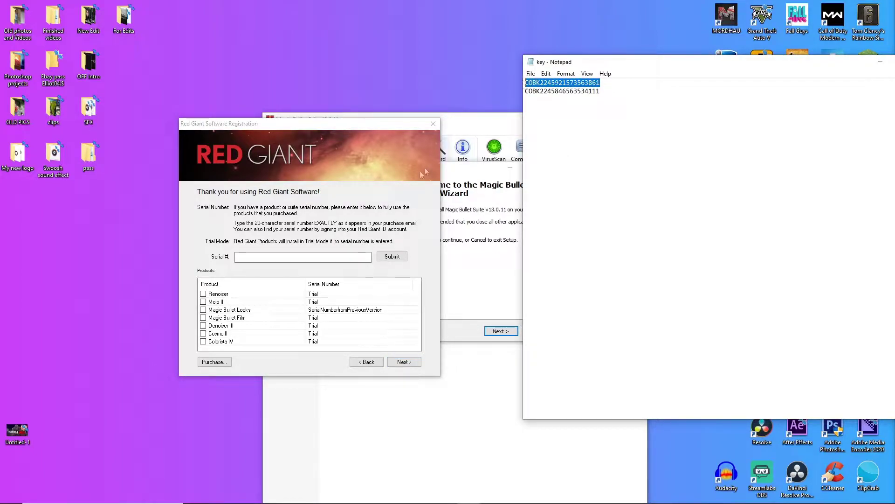
left_click(272, 257)
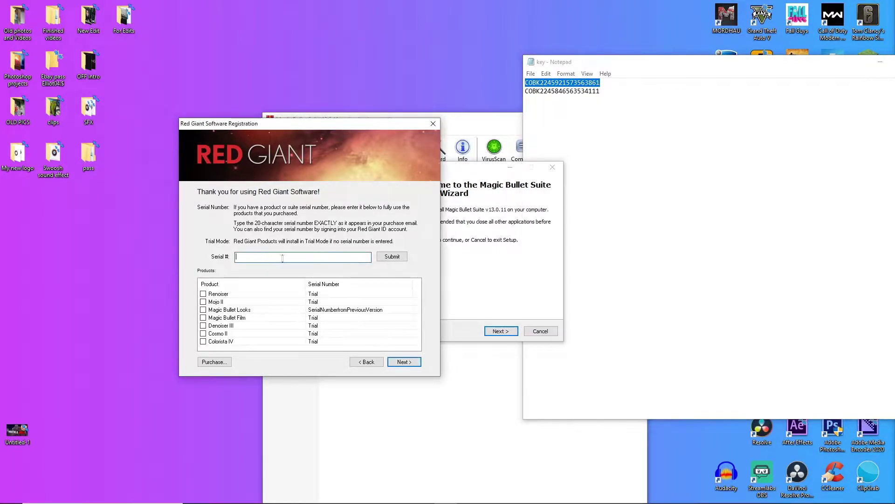
key("ctrl+v")
left_click(392, 257)
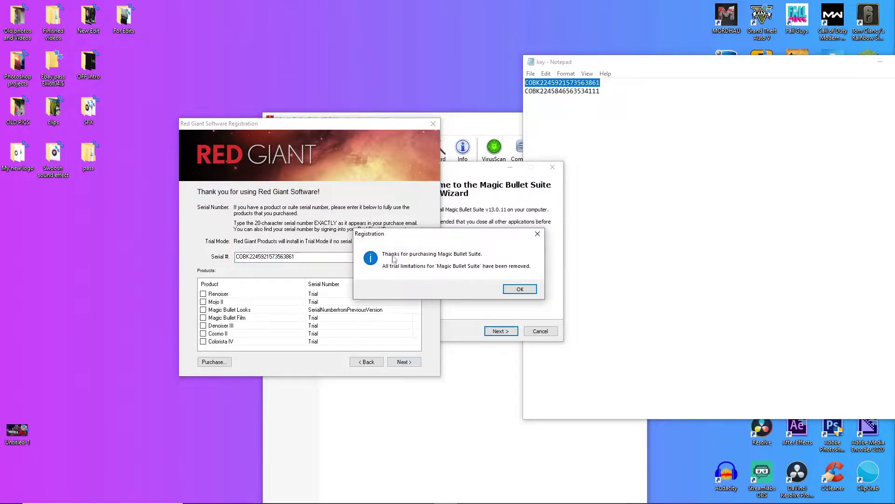
left_click(526, 291)
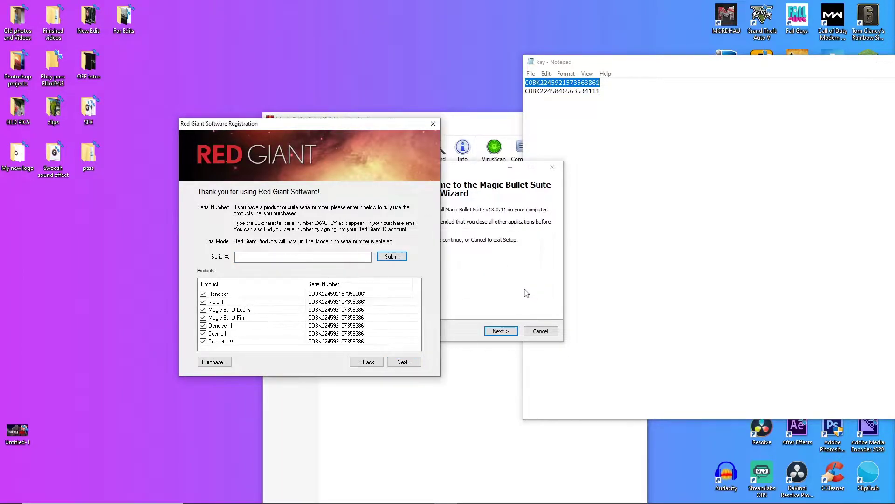
Install Magic Bullet Suite for DaVinci Resolve after accepting the licence agreement
left_click(405, 362)
left_click(354, 302)
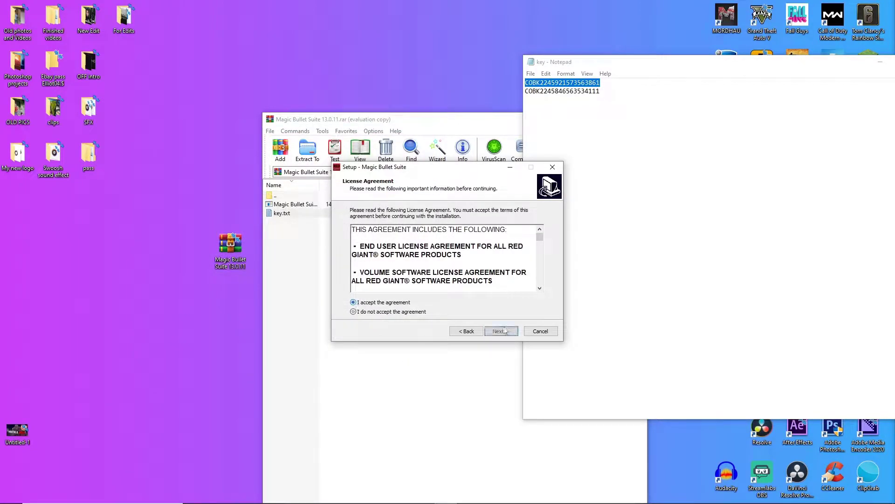
left_click(508, 332)
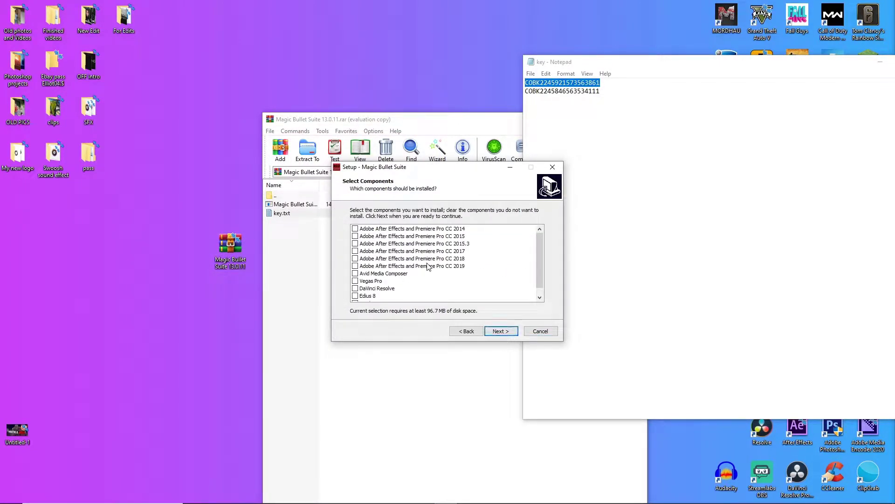
scroll(412, 271, "down", 1)
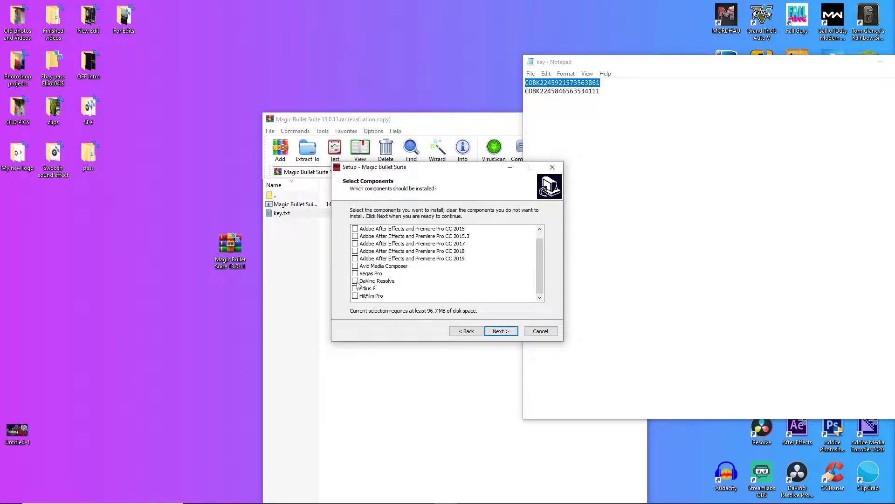
left_click(355, 281)
left_click(501, 331)
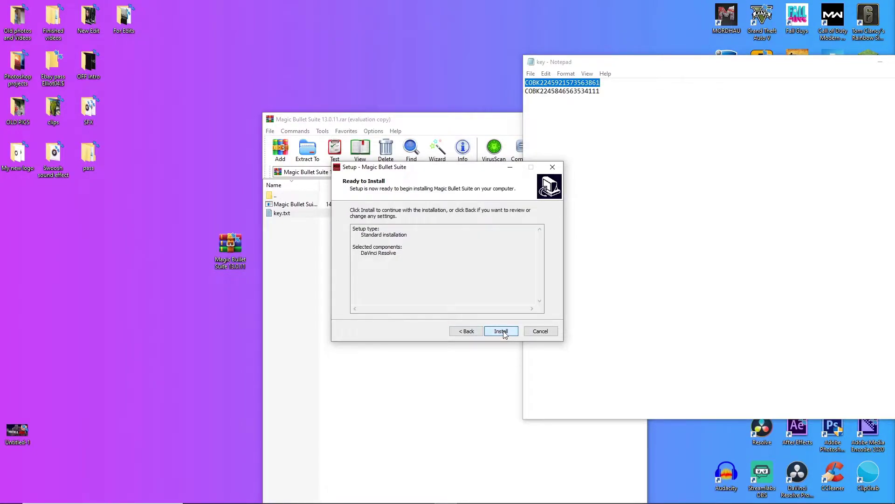
left_click(504, 333)
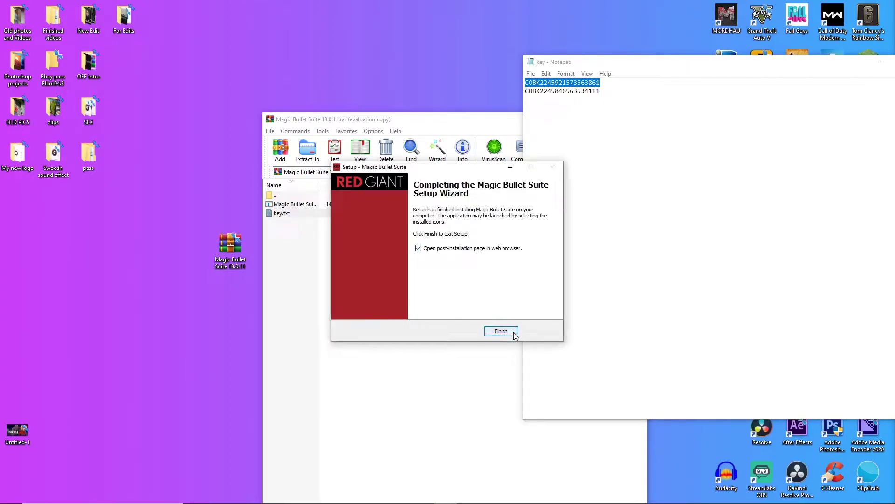
left_click(513, 334)
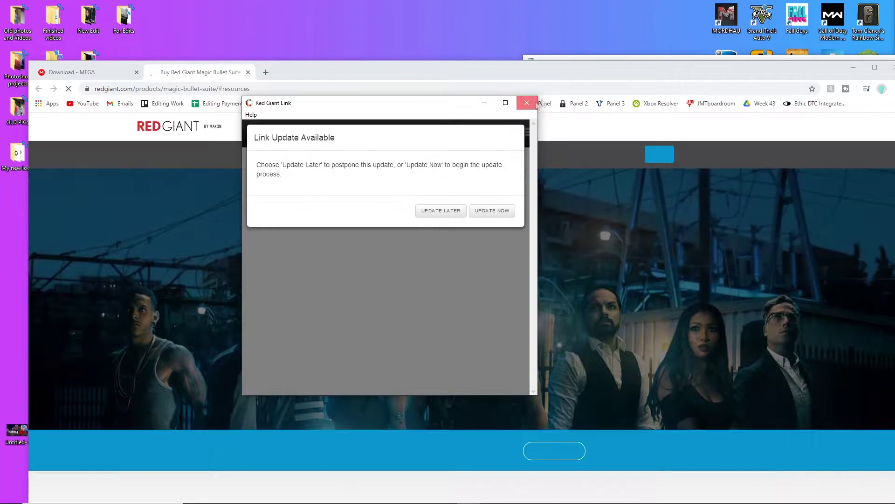
Close Red Giant Link, the browser and the WinRAR archive, and minimise Notepad
left_click(527, 103)
left_click_drag(634, 78, 646, 150)
left_click(648, 148)
left_click_drag(872, 62, 723, 75)
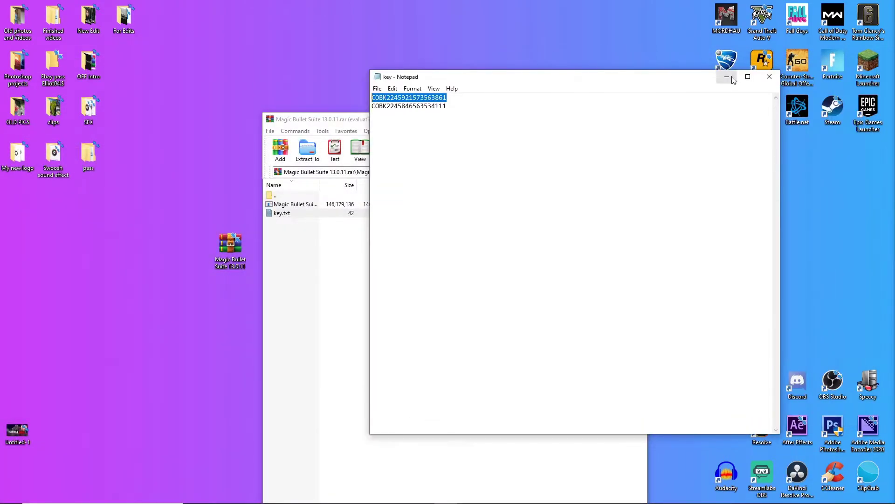
left_click(727, 75)
left_click(595, 119)
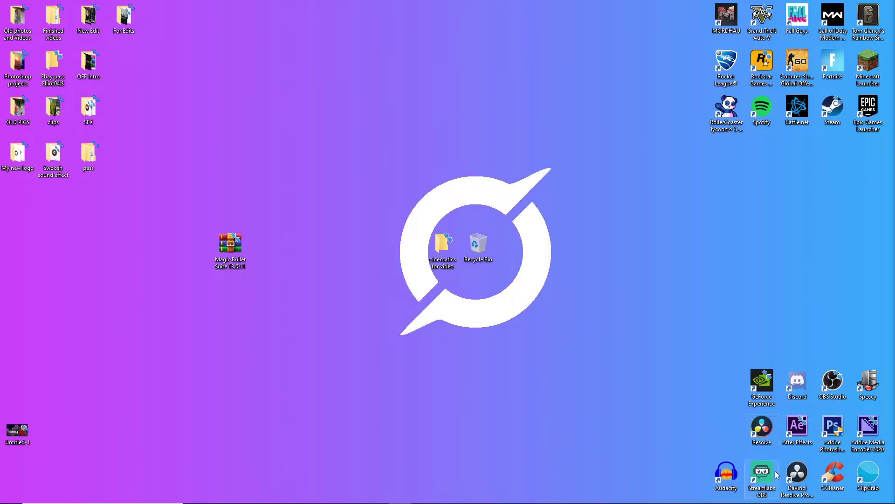
Launch DaVinci Resolve maximised and import the Fortnite gameplay clips into the Media Pool
double_click(765, 442)
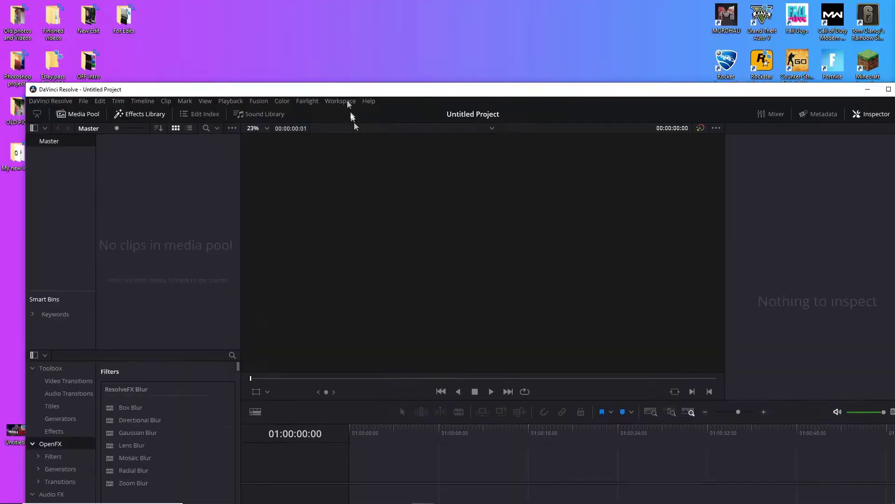
double_click(354, 88)
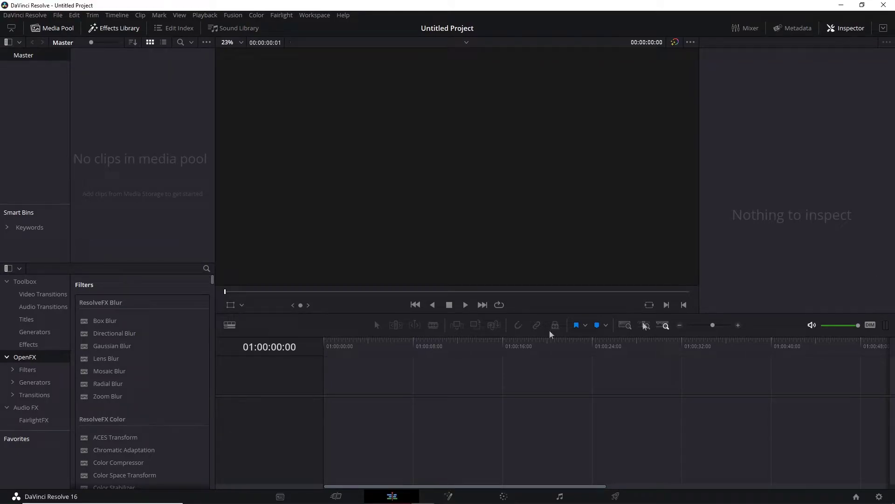
left_click_drag(552, 334, 154, 170)
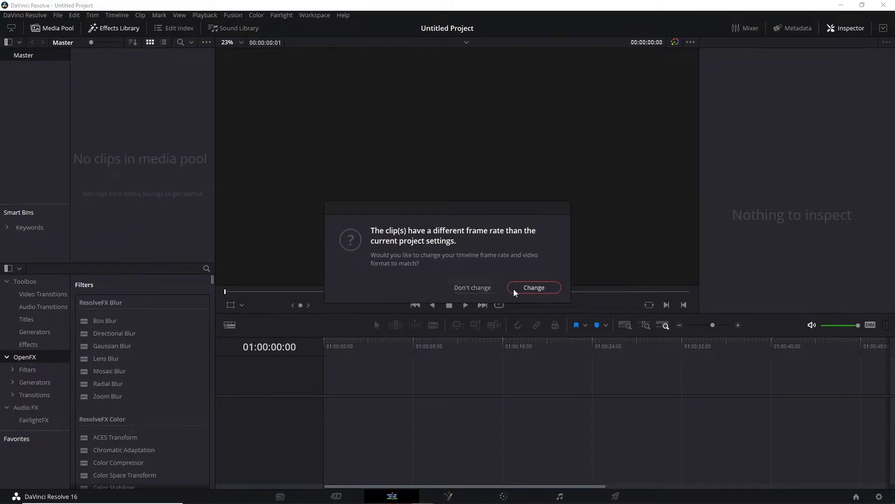
Match the project frame rate to the clip and place the Fortnite clip on Timeline 1
left_click(522, 289)
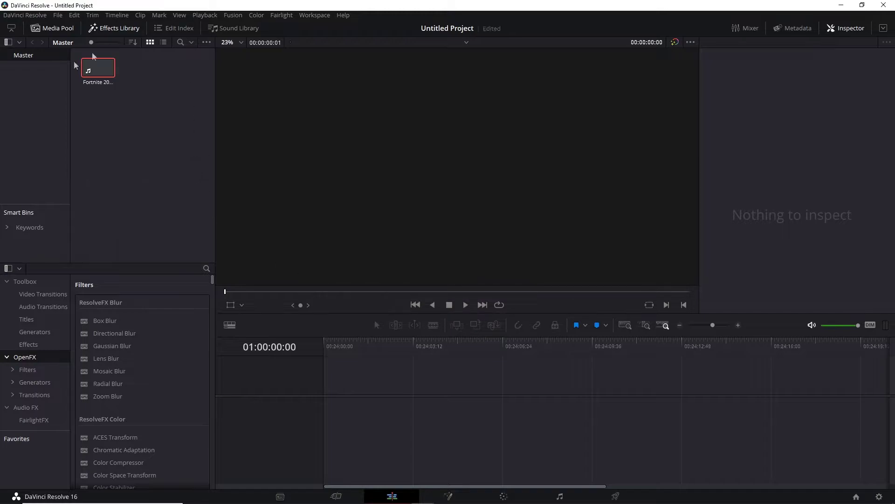
left_click_drag(93, 57, 472, 400)
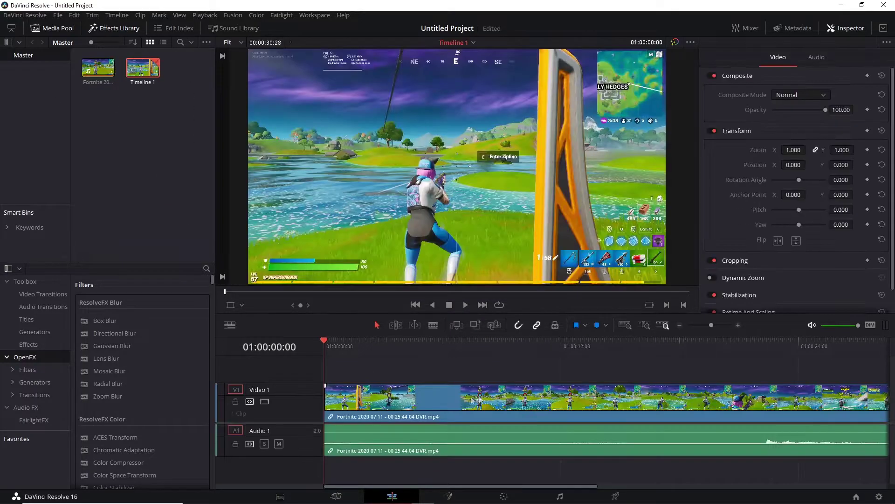
left_click(126, 29)
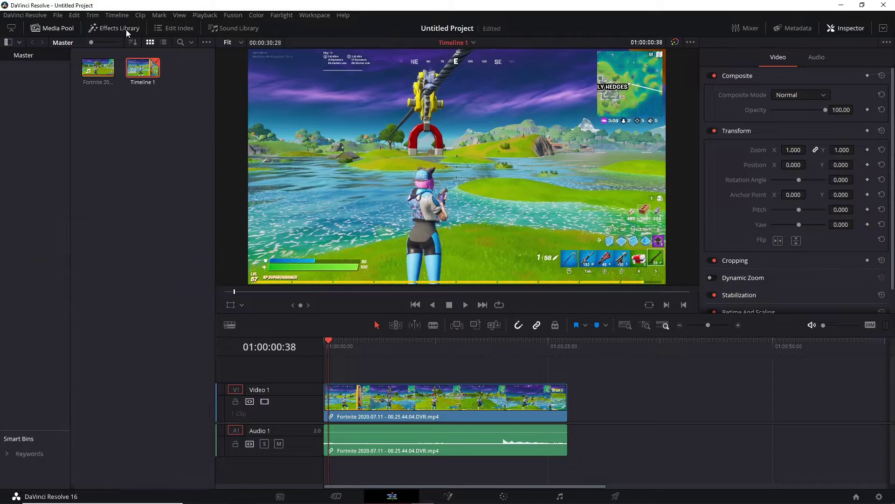
left_click(126, 29)
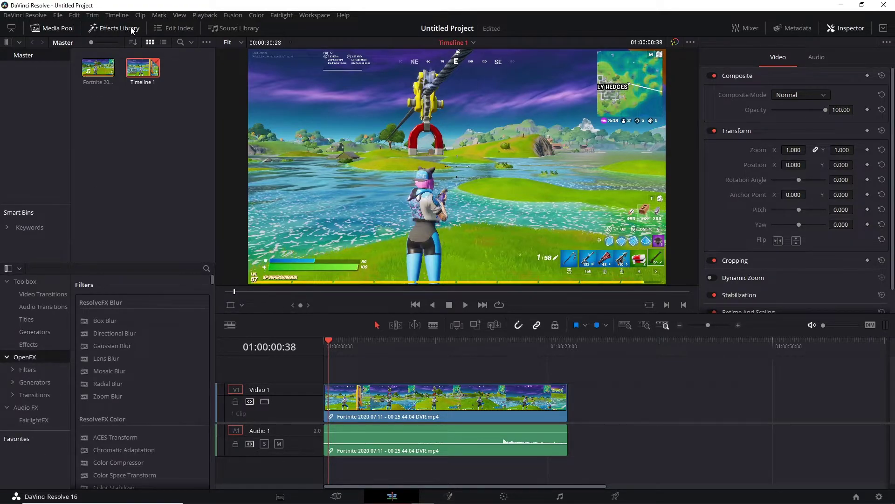
Add an Adjustment Clip on Video 2 and extend it to the Fortnite clip's full length
left_click(28, 344)
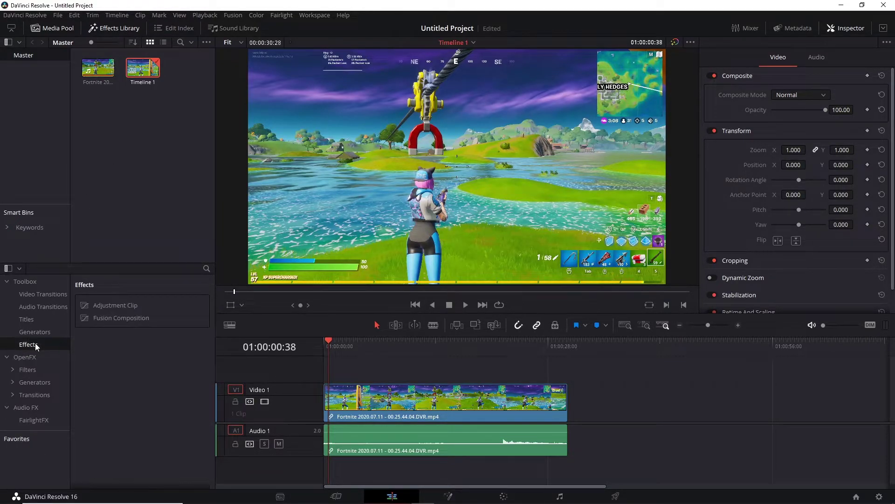
left_click_drag(128, 305, 568, 373)
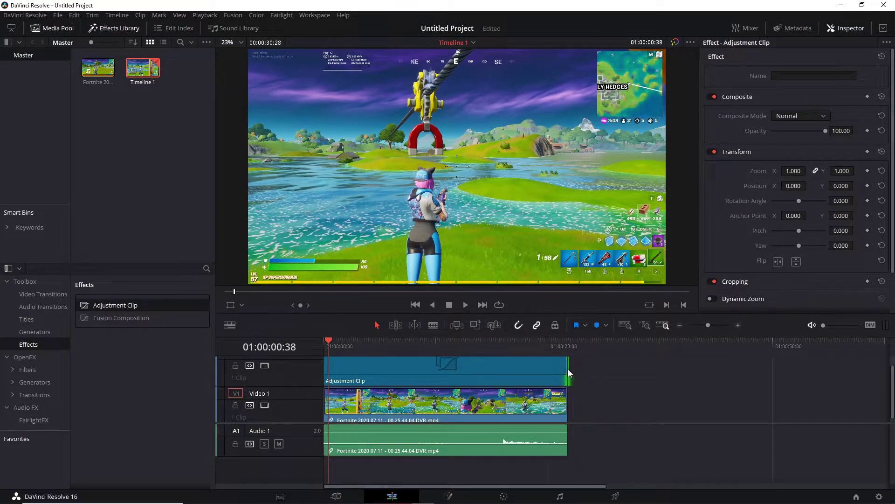
left_click_drag(568, 369, 569, 387)
left_click(429, 380)
key("Home")
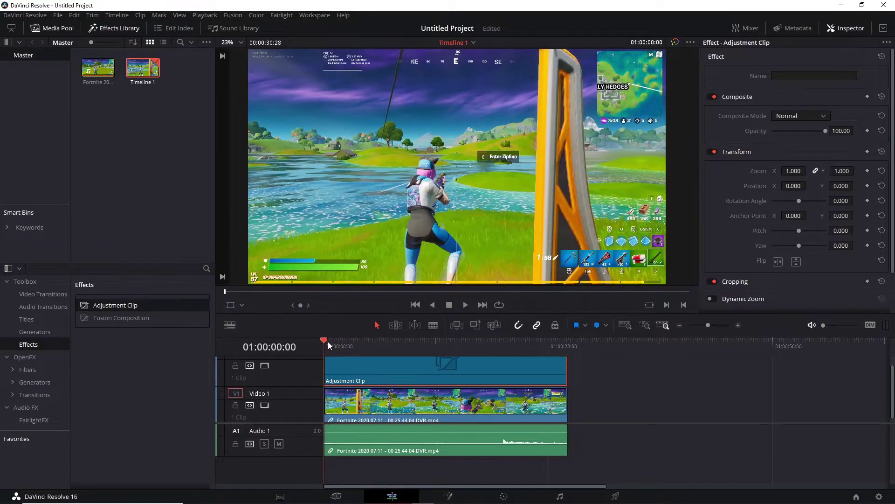
left_click_drag(328, 343, 392, 375)
scroll(589, 404, "up", 1)
left_click(644, 394)
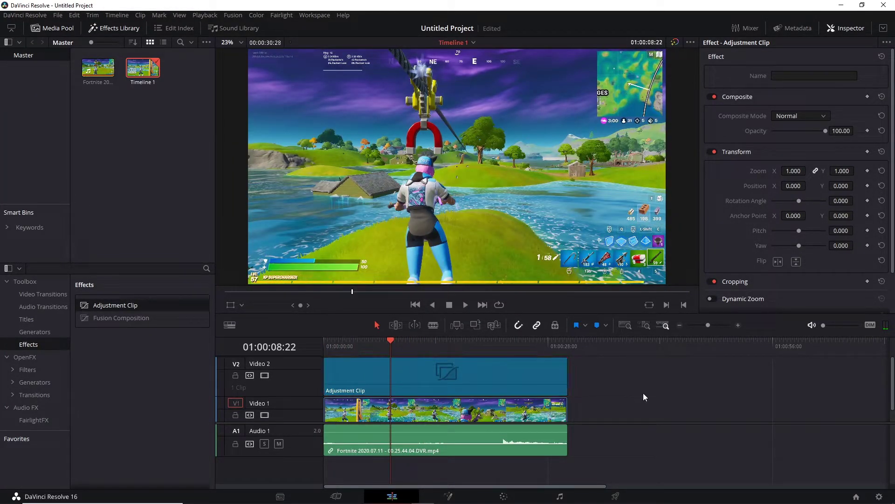
Select the Adjustment Clip, park the playhead near five seconds, and try a 'film' effects search
left_click(492, 381)
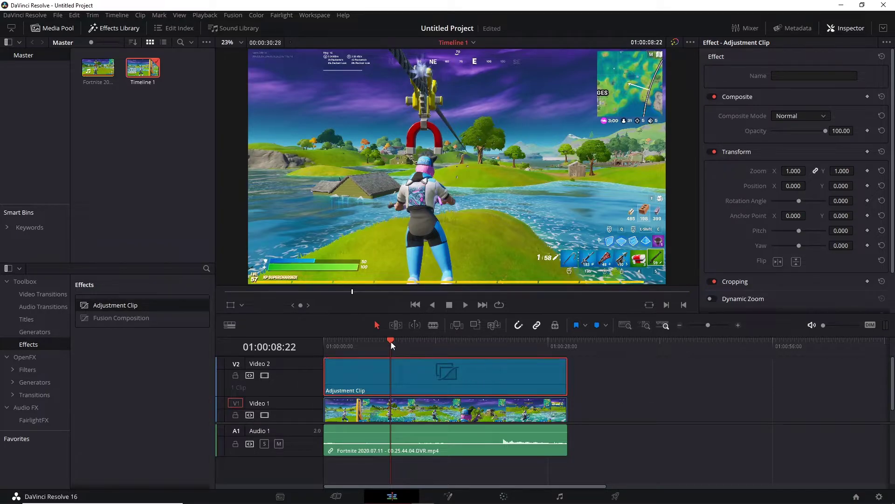
left_click_drag(391, 342, 366, 370)
left_click(207, 268)
type("film")
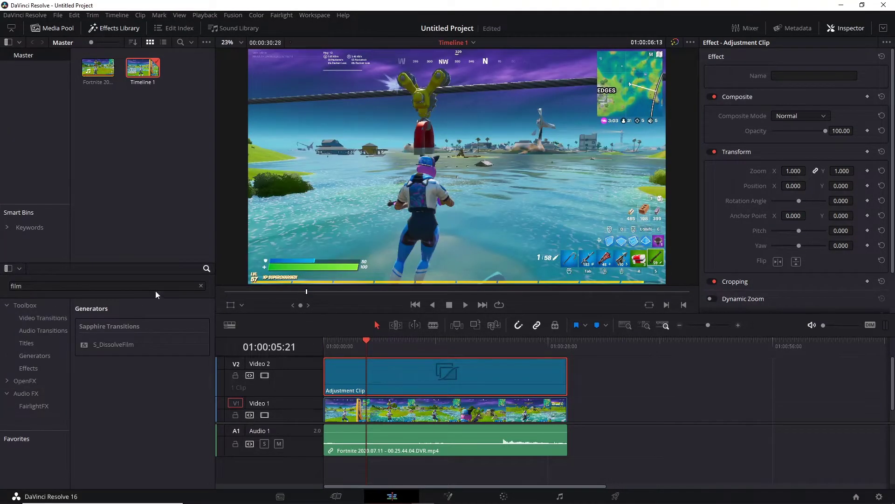
left_click(201, 286)
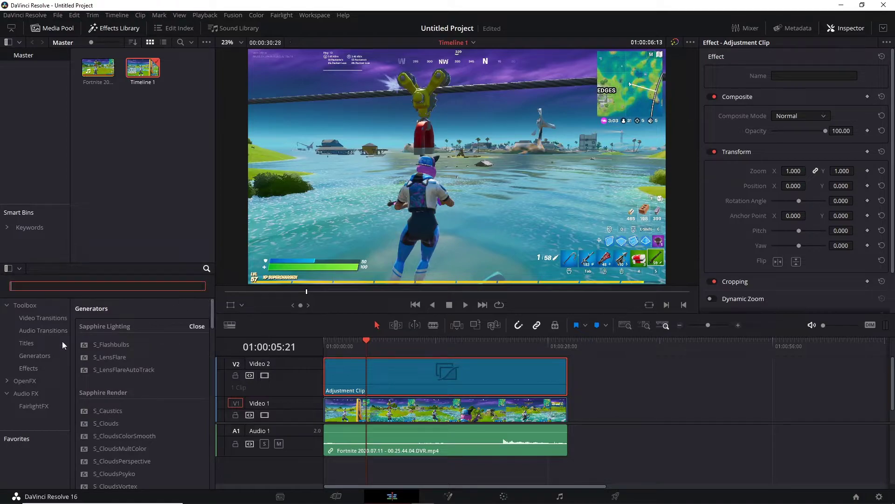
Find the RG Magic Bullet Film filter by searching 'Film' and apply it to the Adjustment Clip
left_click(32, 380)
scroll(84, 364, "down", 5)
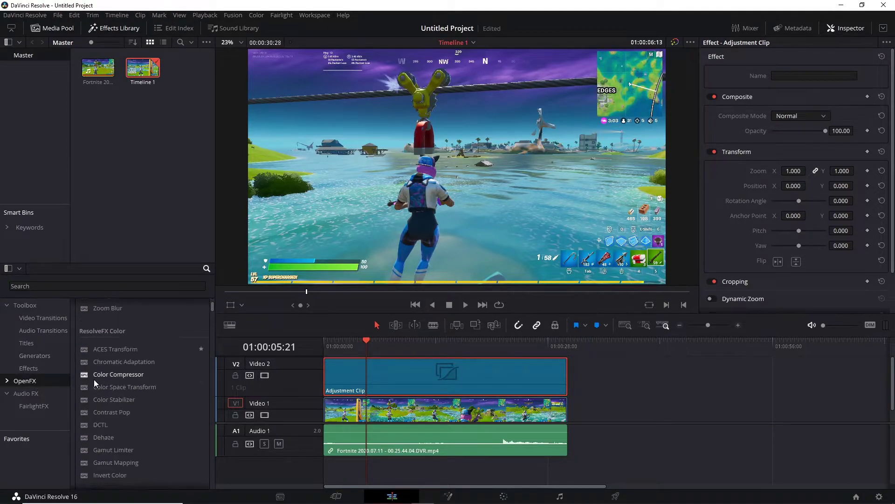
scroll(92, 368, "down", 10)
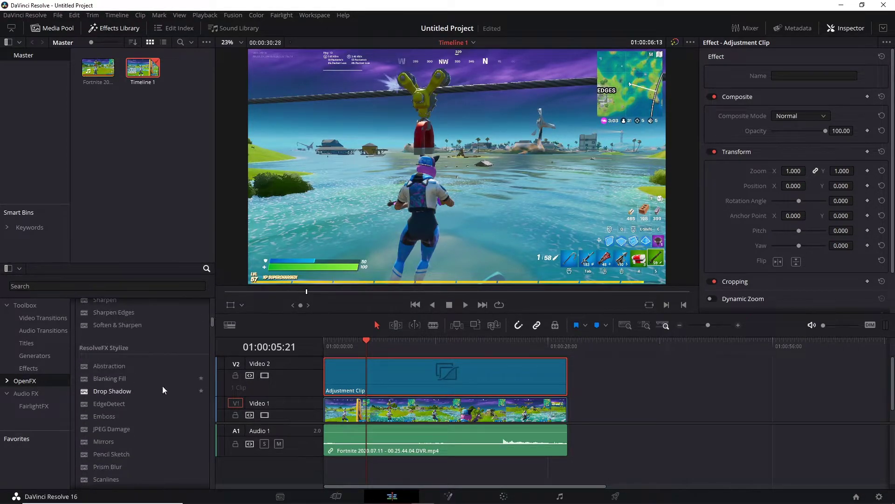
scroll(212, 326, "down", 5)
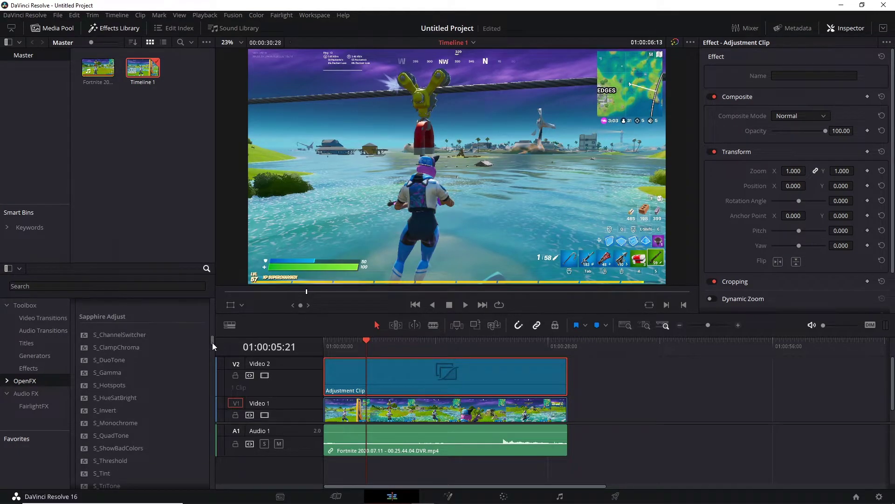
left_click(120, 286)
type("Film")
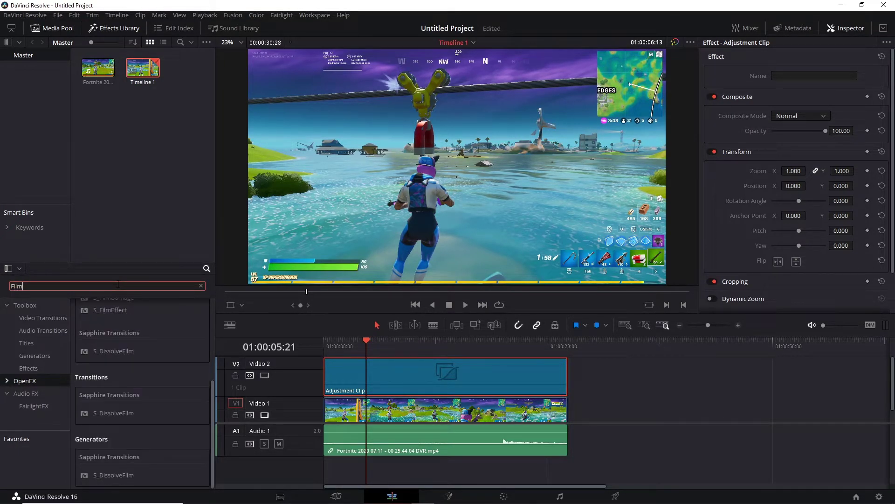
scroll(106, 368, "up", 5)
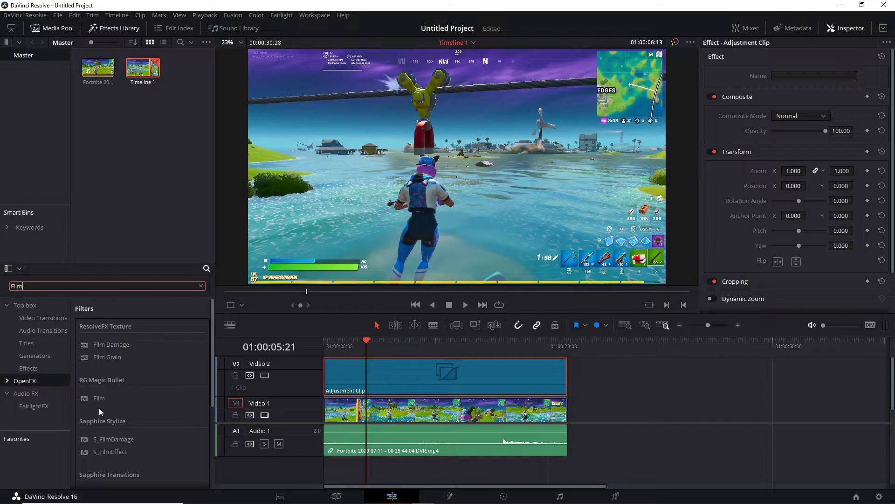
left_click_drag(107, 397, 430, 376)
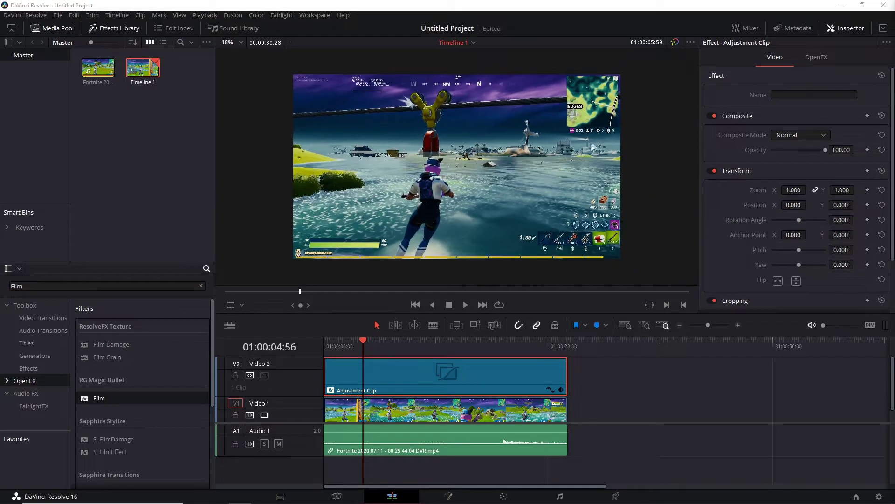
scroll(423, 162, "down", 1)
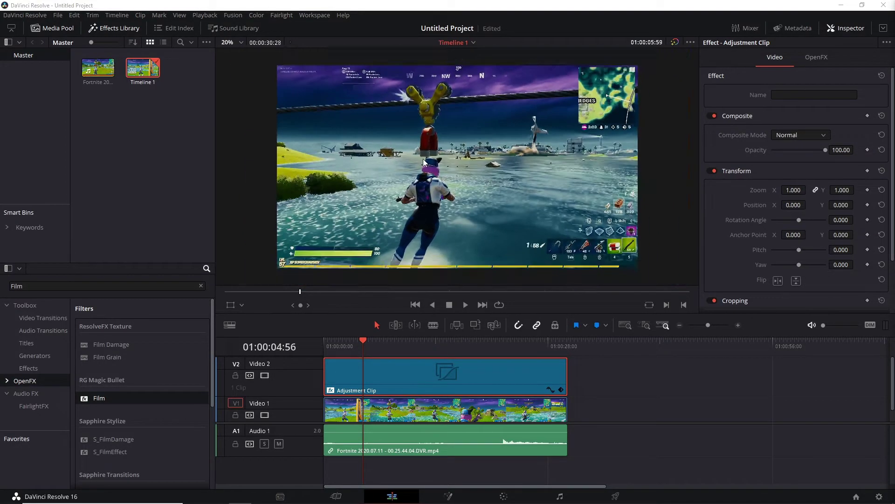
Set the Film effect's Strength to 50 in the Inspector
left_click(815, 58)
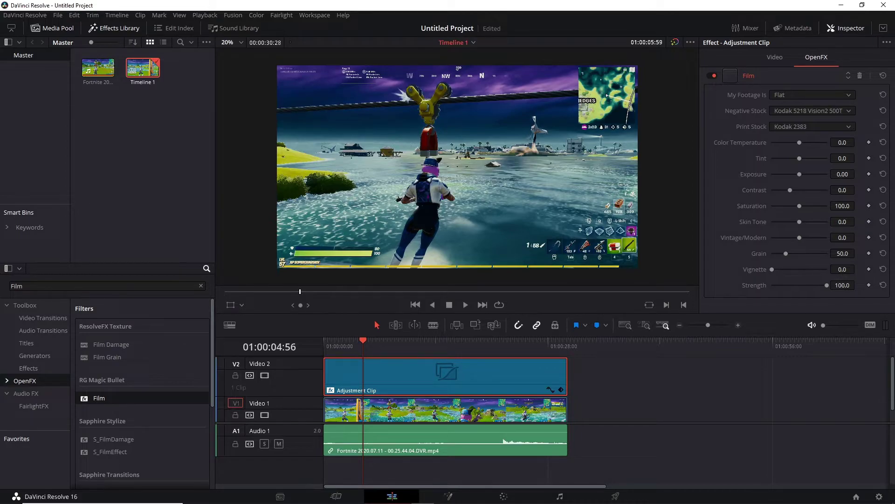
left_click_drag(843, 285, 863, 283)
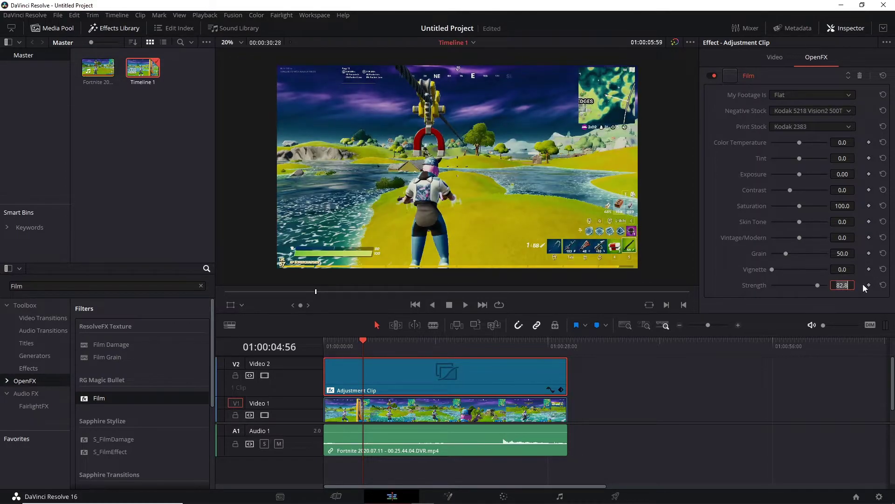
type("50")
key("Return")
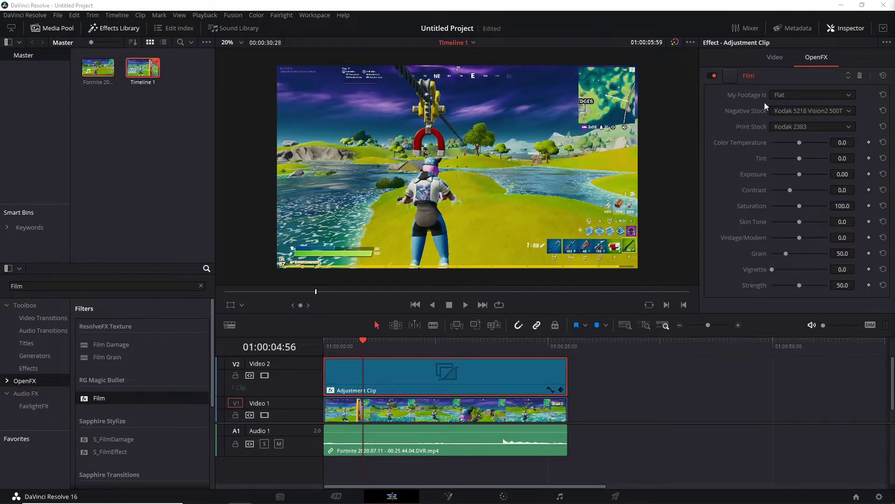
Choose Fujifilm 3510 as Print Stock and Fujifilm Reala 500D as Negative Stock
left_click(796, 125)
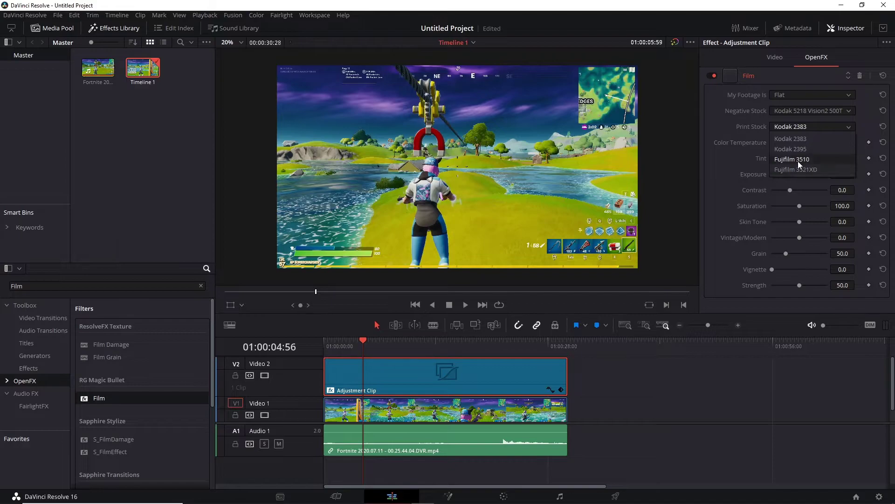
left_click(799, 161)
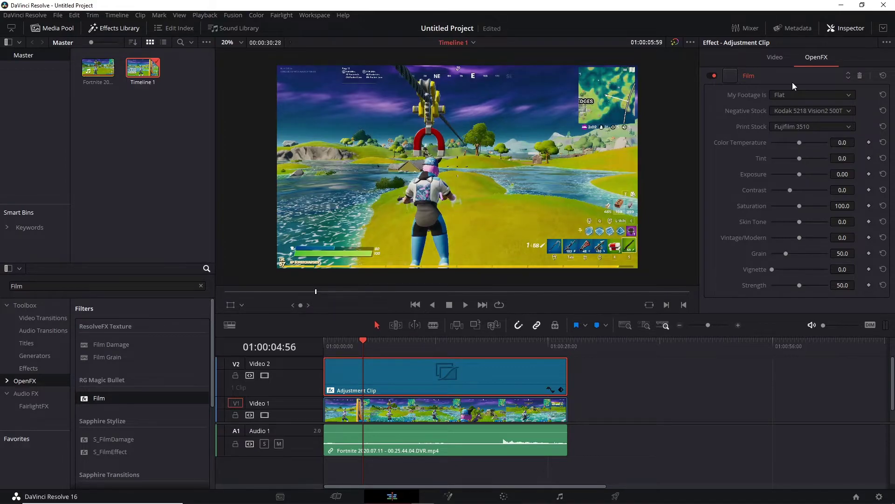
left_click(812, 108)
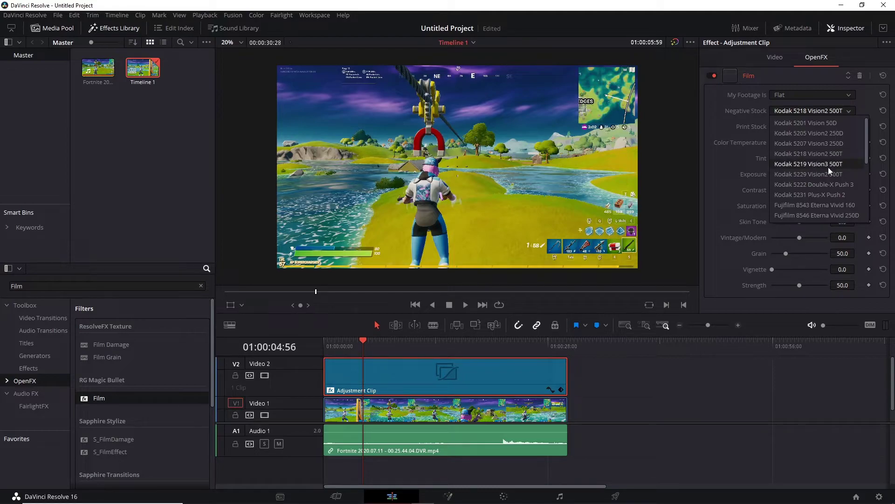
scroll(839, 175, "down", 3)
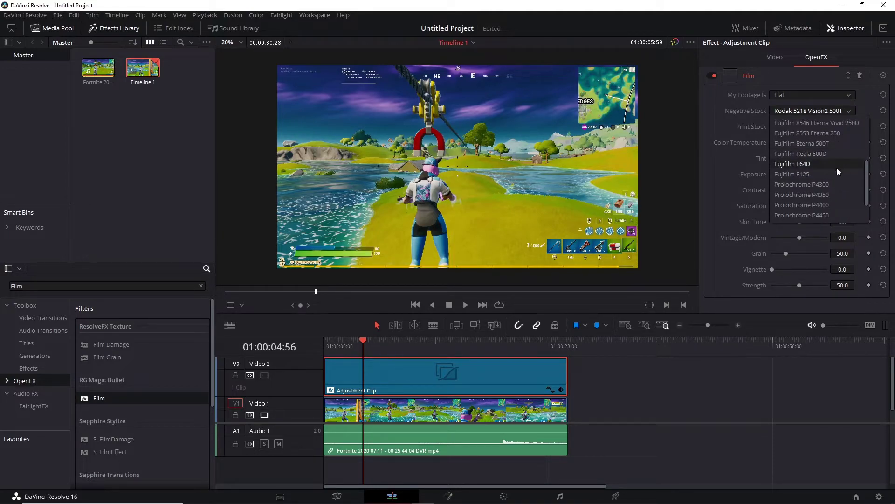
scroll(809, 176, "down", 1)
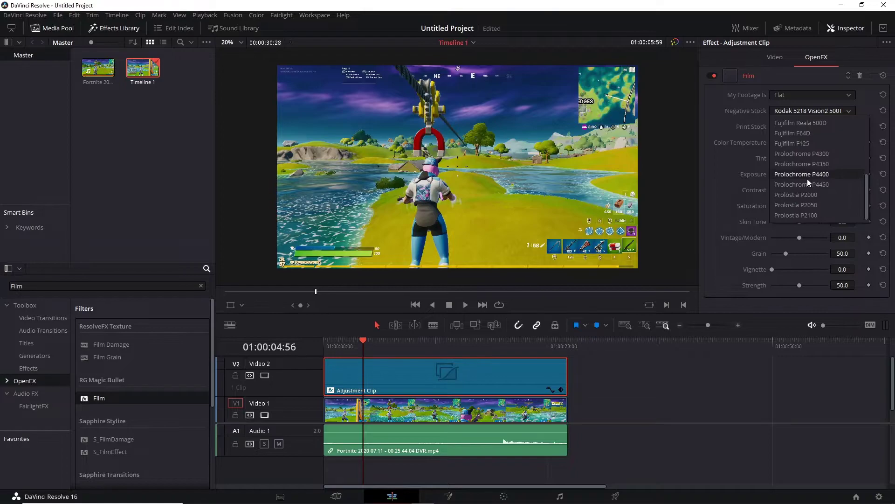
scroll(812, 150, "up", 1)
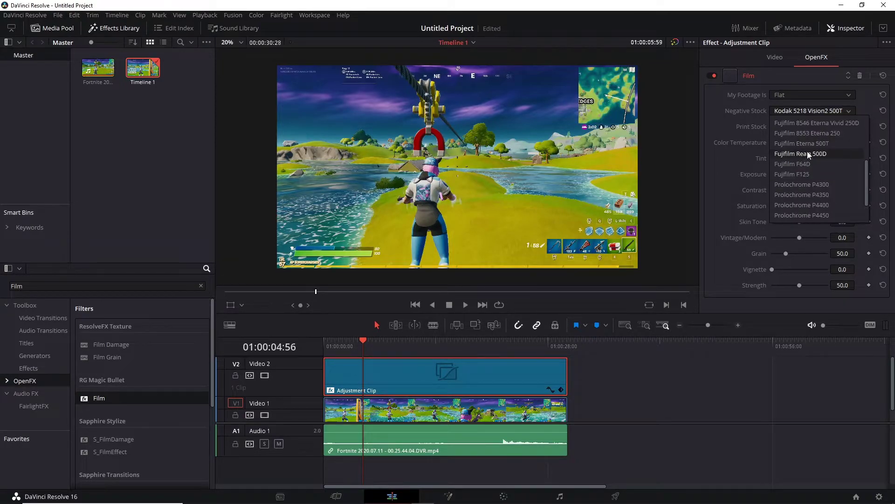
left_click(808, 153)
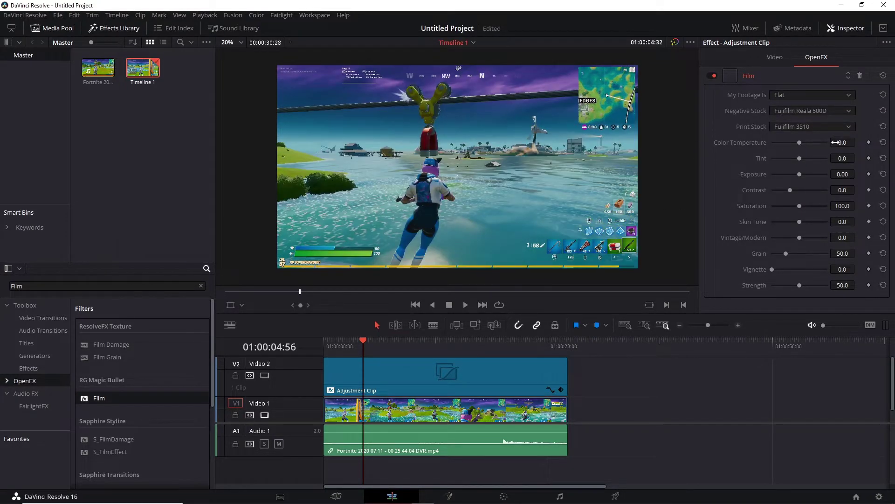
Set Color Temperature 50, My Footage Is Video, Exposure 0.60 and Grain 0 on the Film effect
left_click_drag(841, 142, 865, 143)
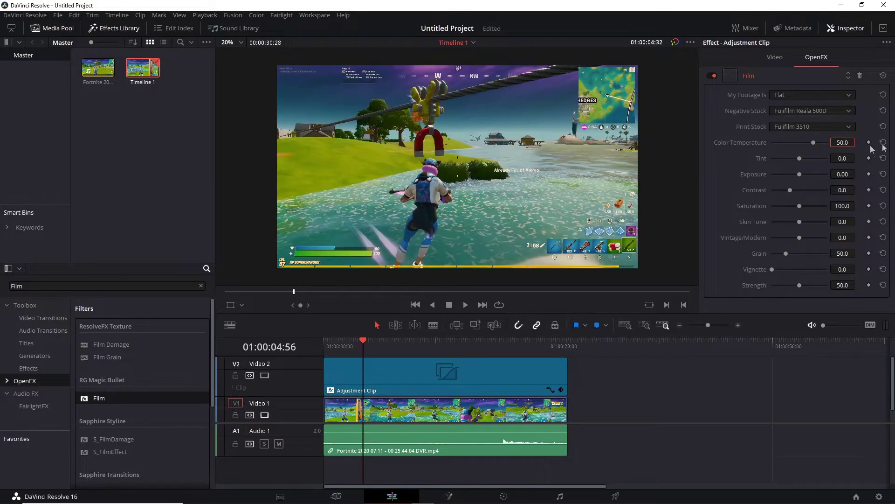
left_click(792, 95)
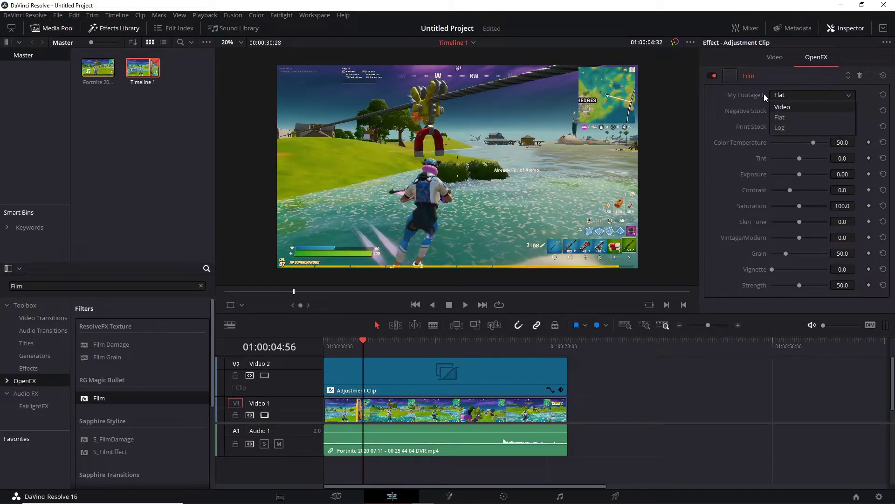
left_click(796, 107)
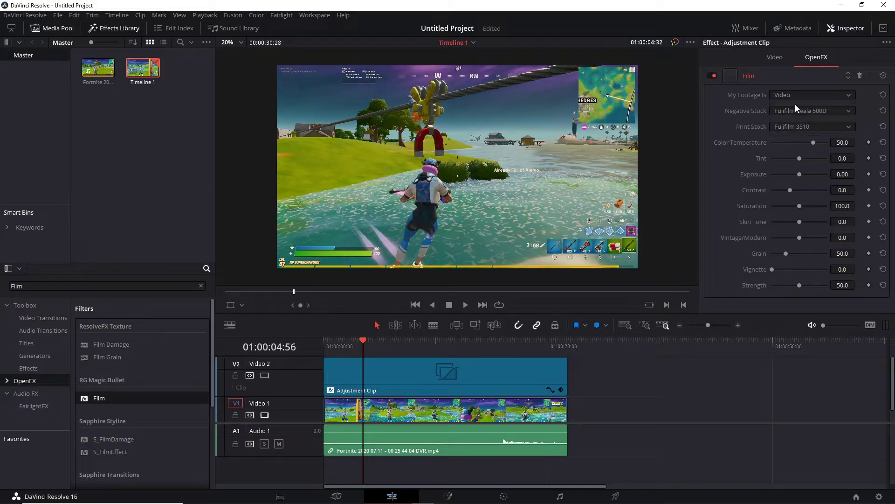
left_click(841, 174)
type("0.6")
key("Return")
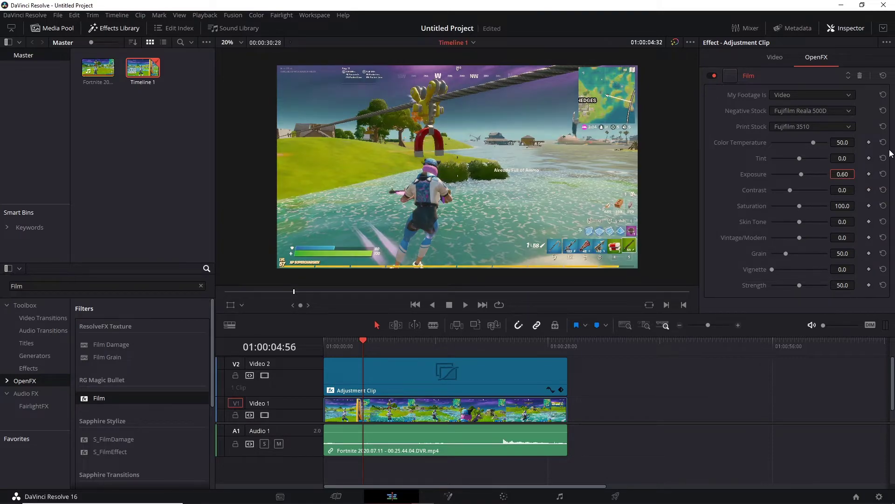
left_click(839, 253)
type("0")
key("Return")
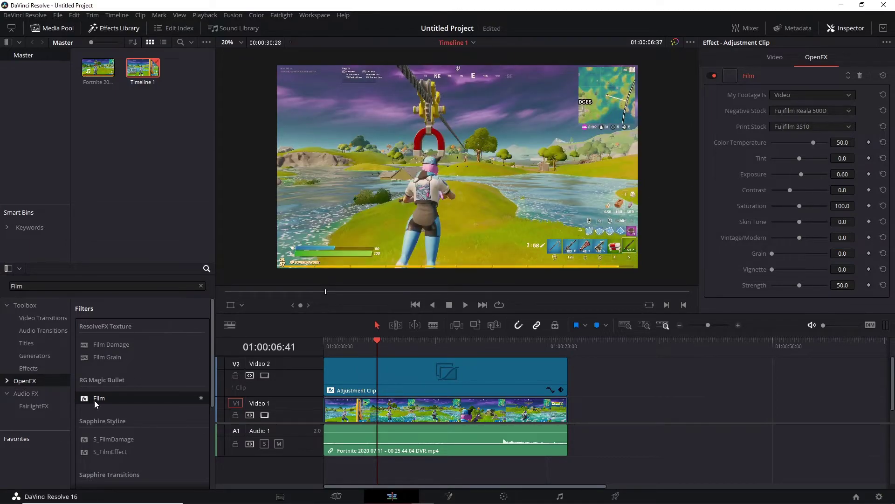
Stack a second Film effect on the Adjustment Clip and expand its settings in the Inspector
left_click_drag(93, 400, 430, 372)
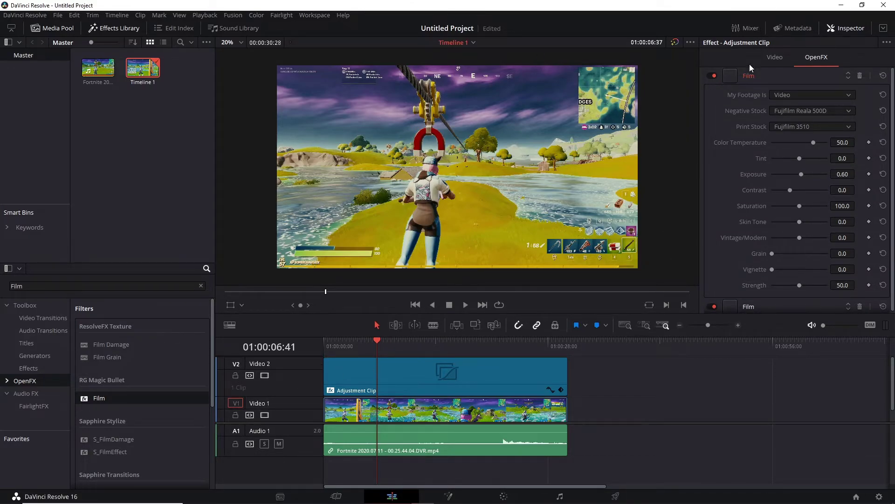
left_click(751, 77)
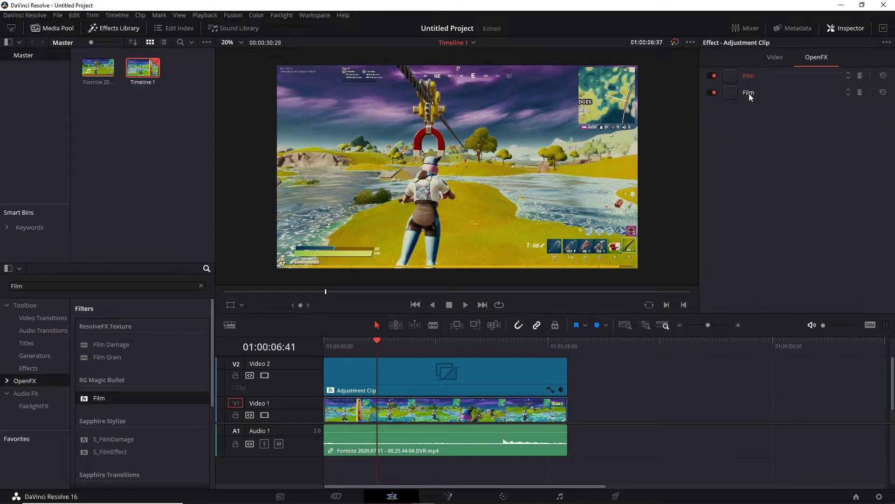
left_click(750, 92)
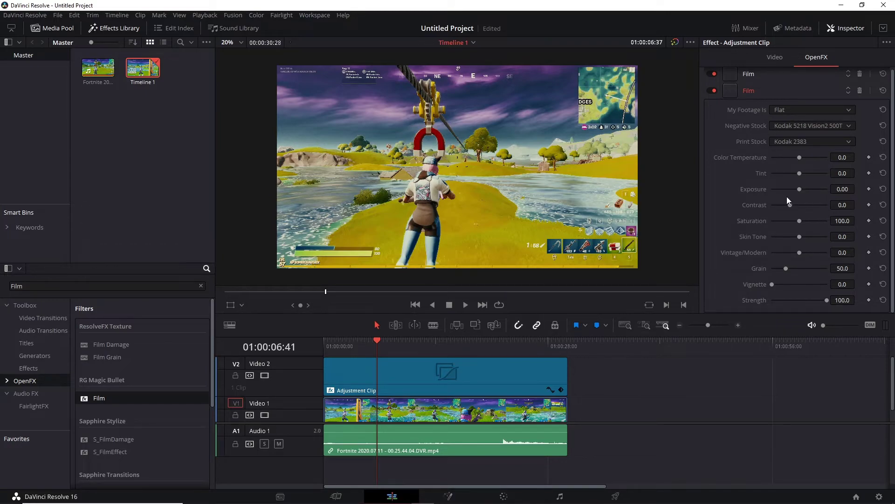
left_click(799, 126)
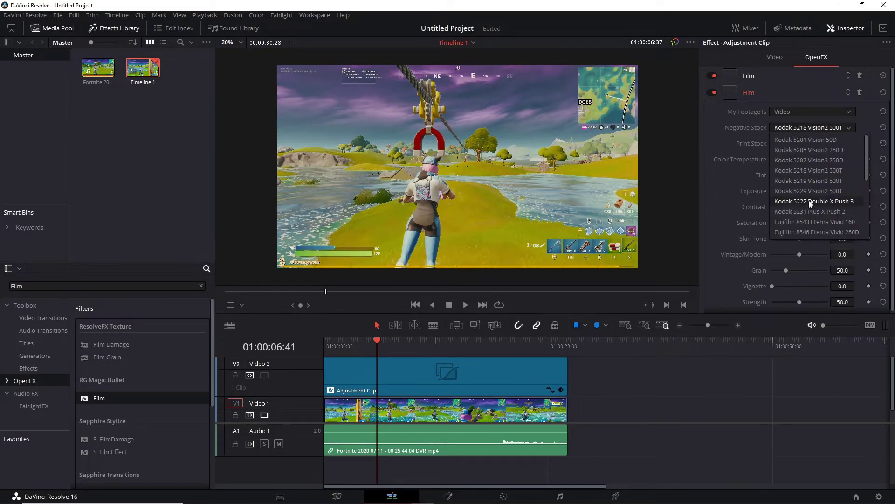
scroll(809, 203, "down", 2)
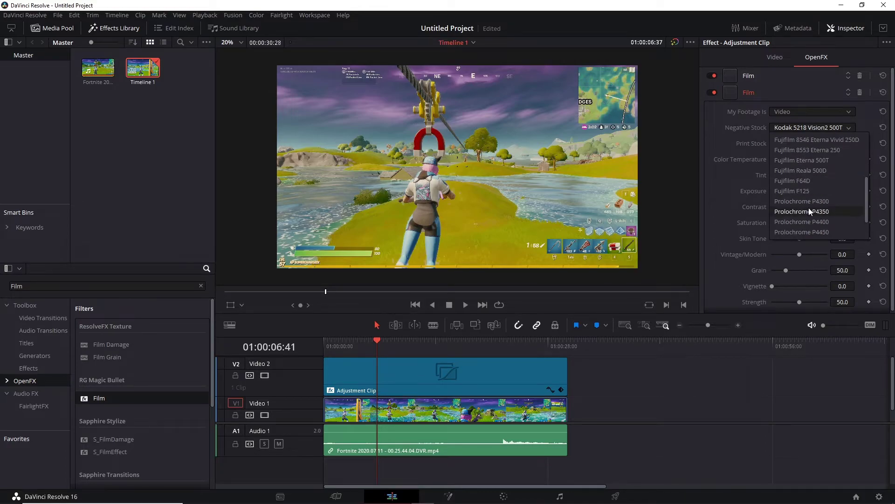
key("Escape")
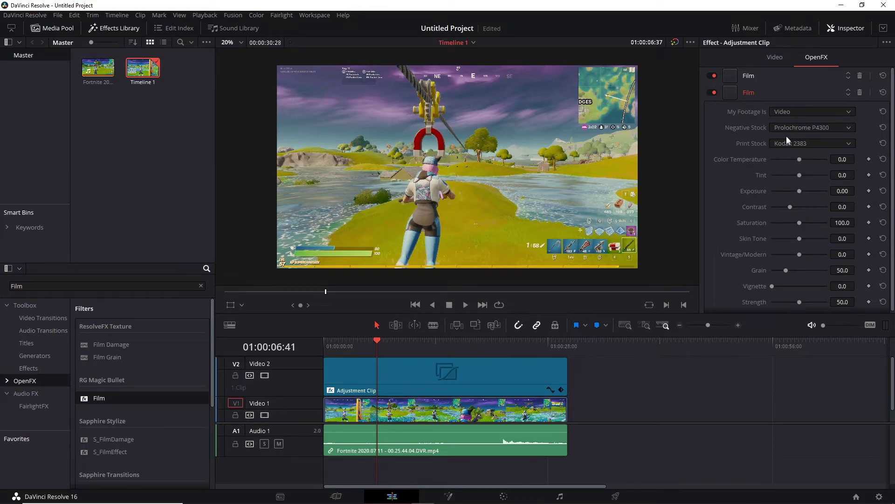
Compare Prolochrome negative stocks P4300, P4350, P4400 and P4450, settling on P4300
left_click(800, 127)
left_click(799, 212)
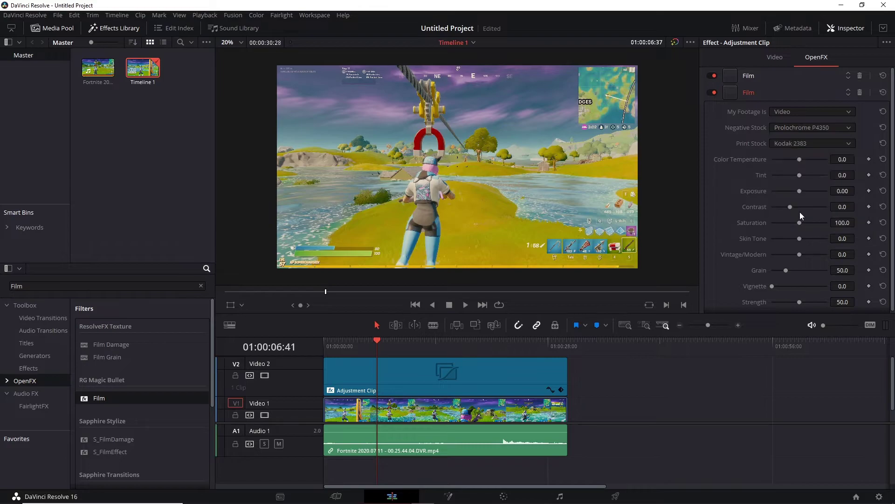
left_click(816, 126)
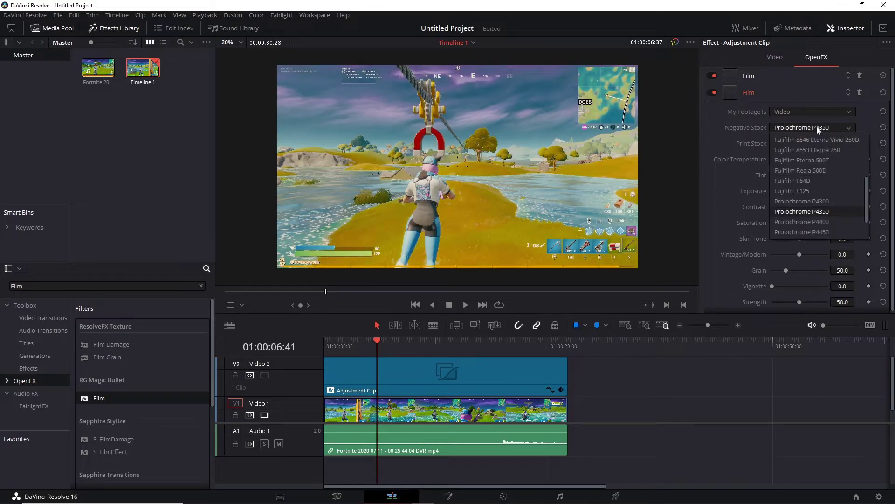
left_click(800, 224)
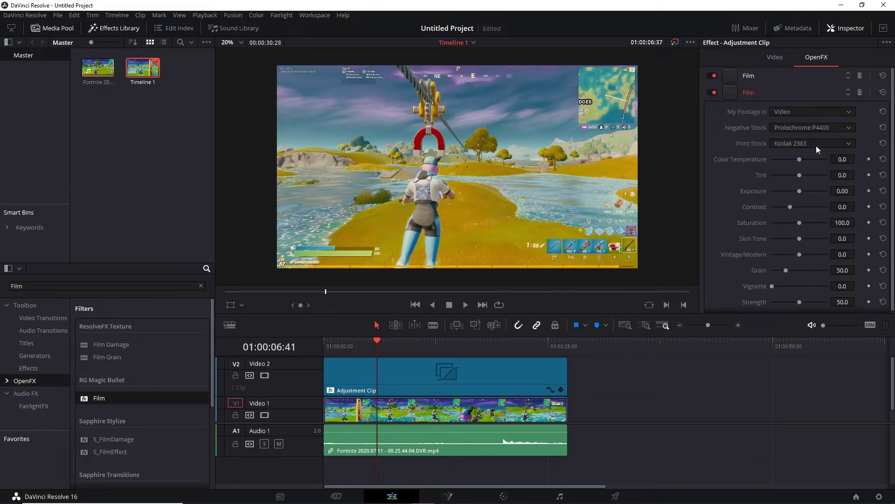
left_click(822, 128)
left_click(797, 223)
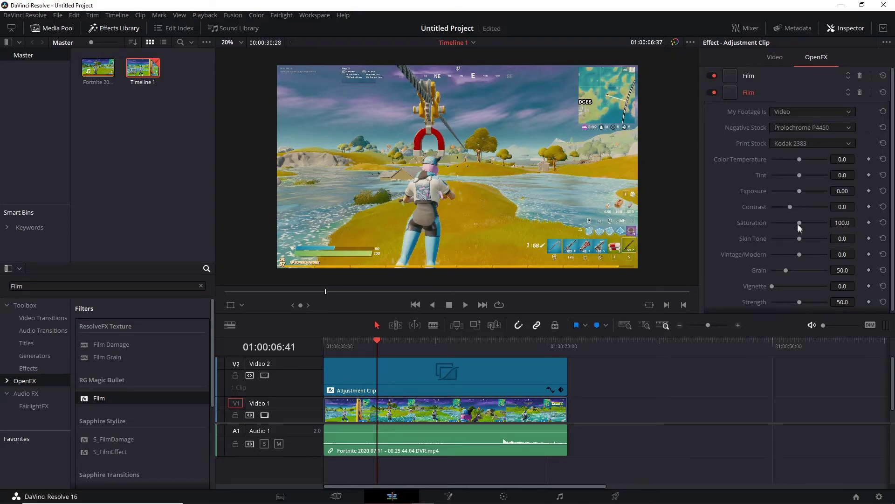
left_click(795, 127)
left_click(813, 203)
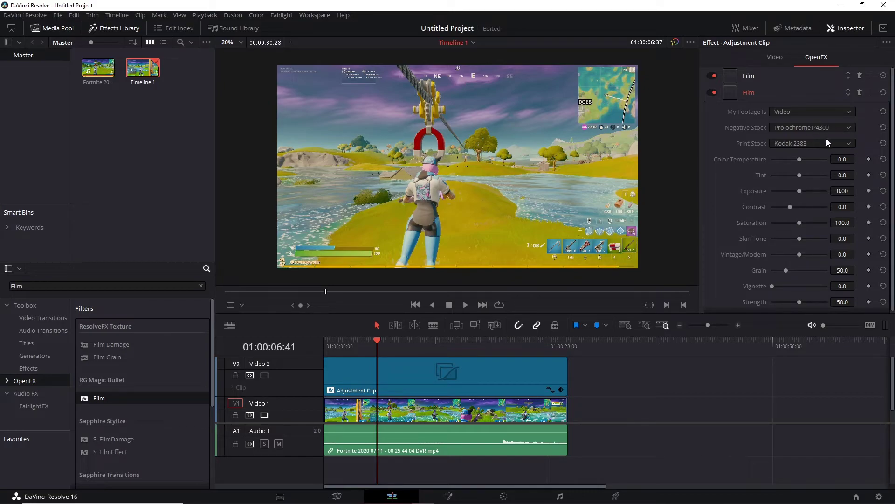
left_click(778, 145)
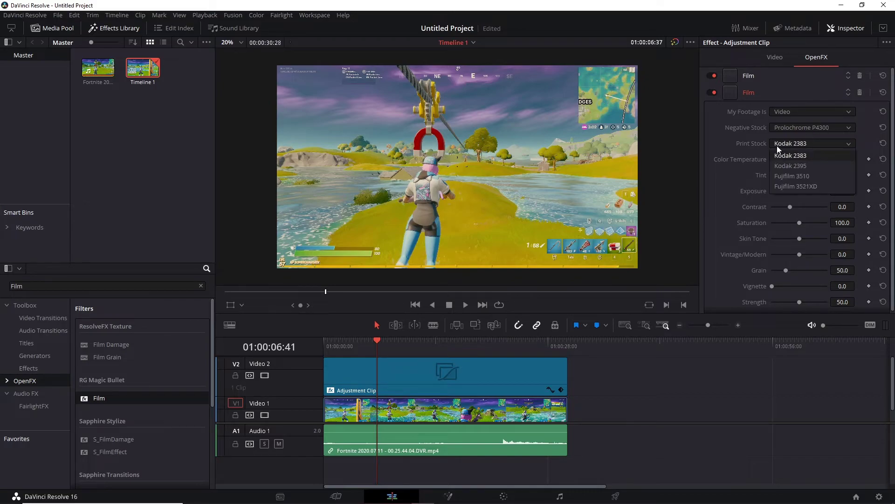
left_click(791, 186)
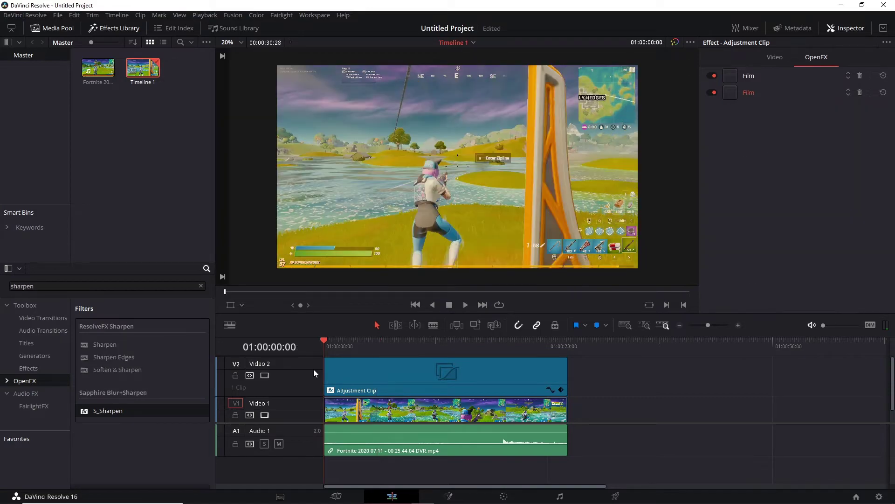
left_click_drag(324, 342, 642, 357)
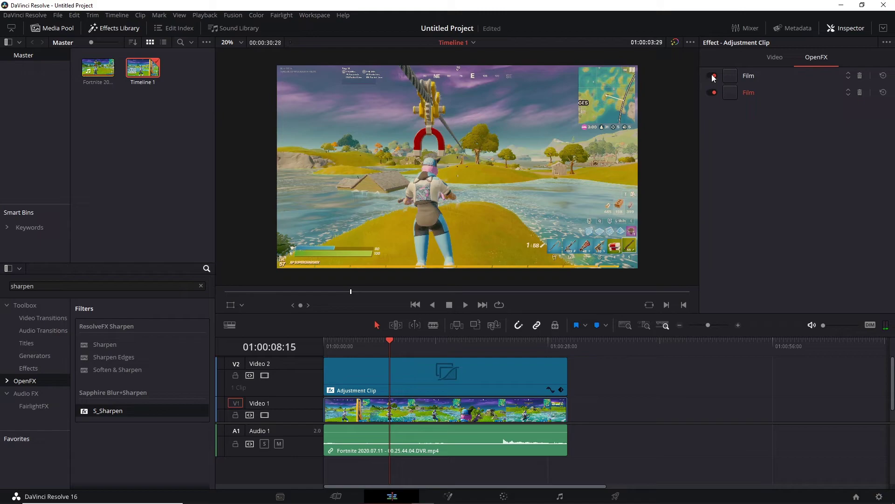
left_click(712, 76)
left_click(712, 92)
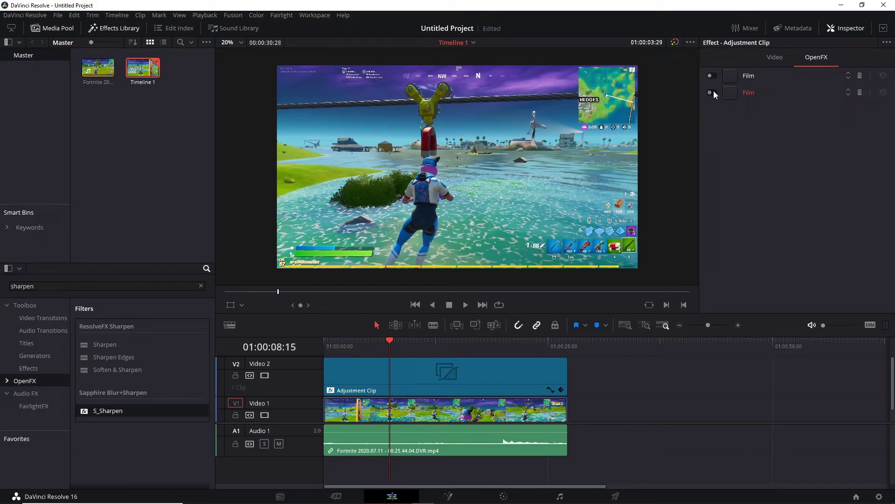
left_click(712, 75)
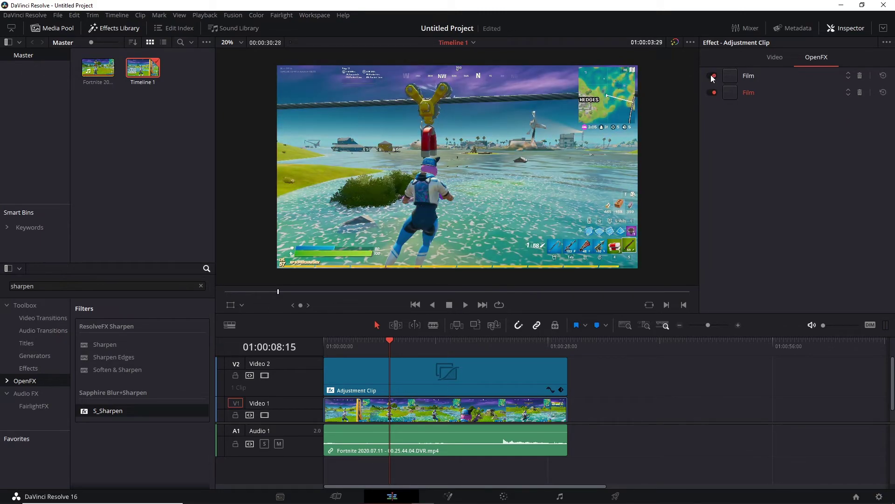
left_click(711, 93)
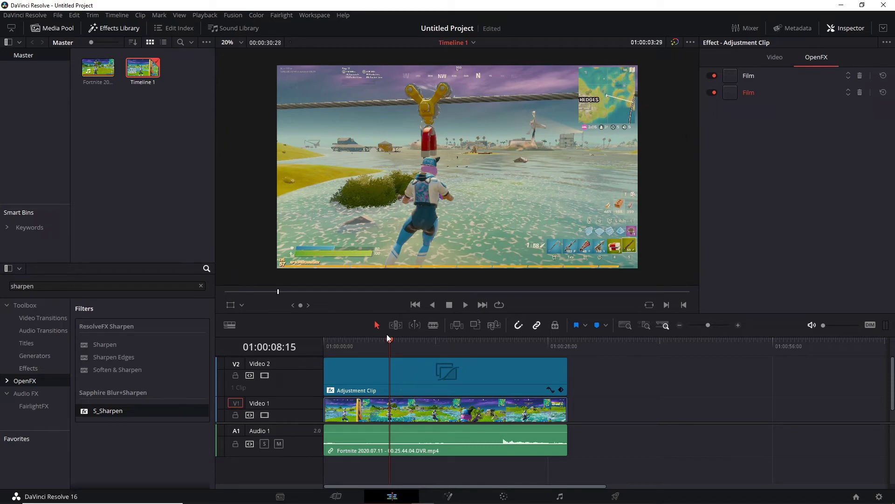
left_click_drag(388, 339, 407, 342)
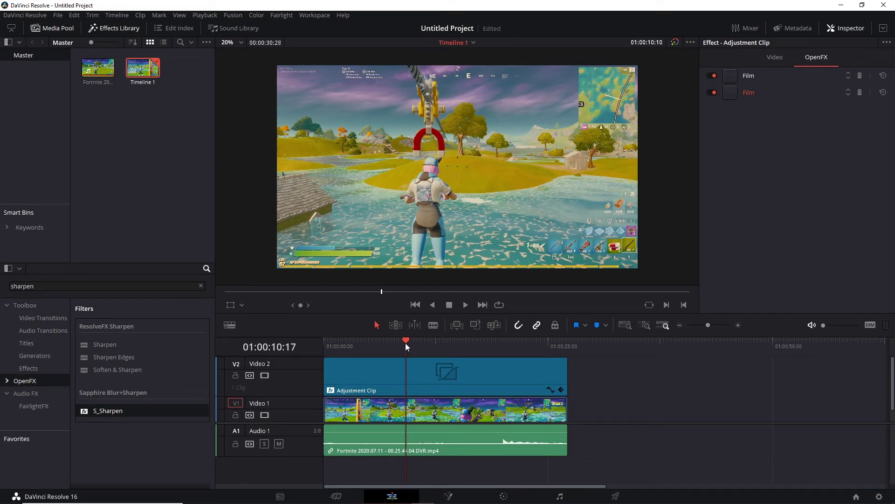
left_click_drag(404, 344, 382, 345)
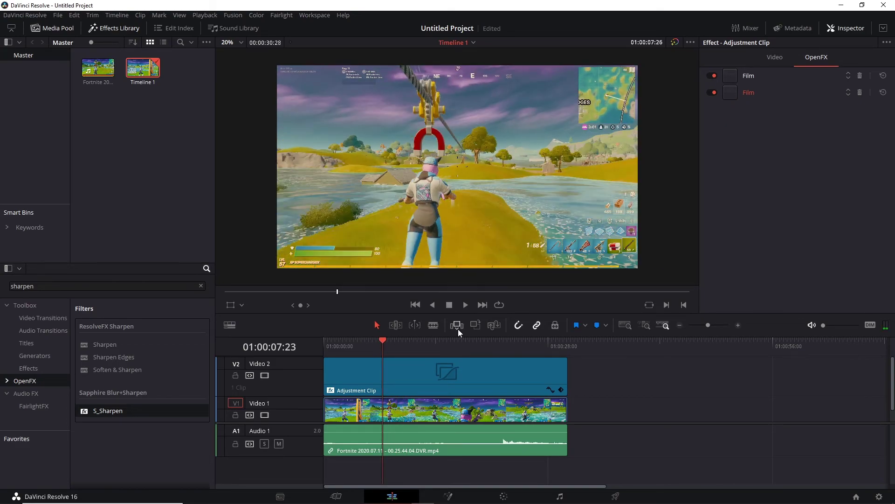
left_click_drag(383, 343, 396, 347)
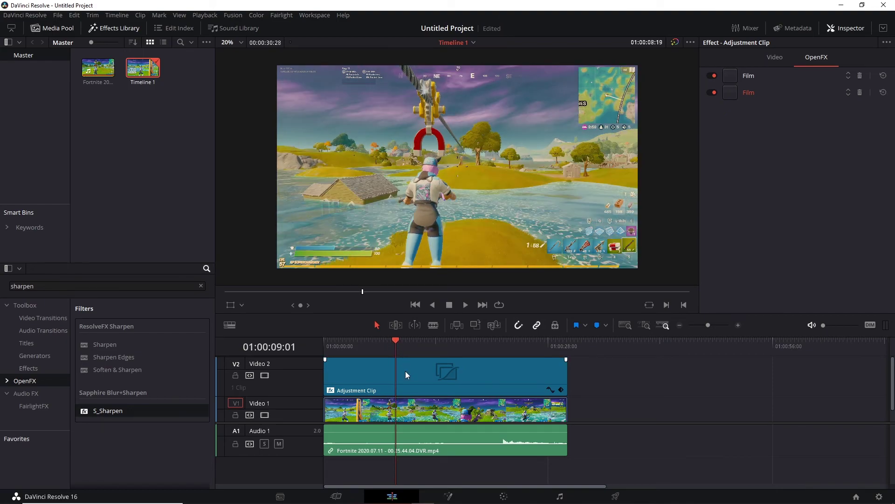